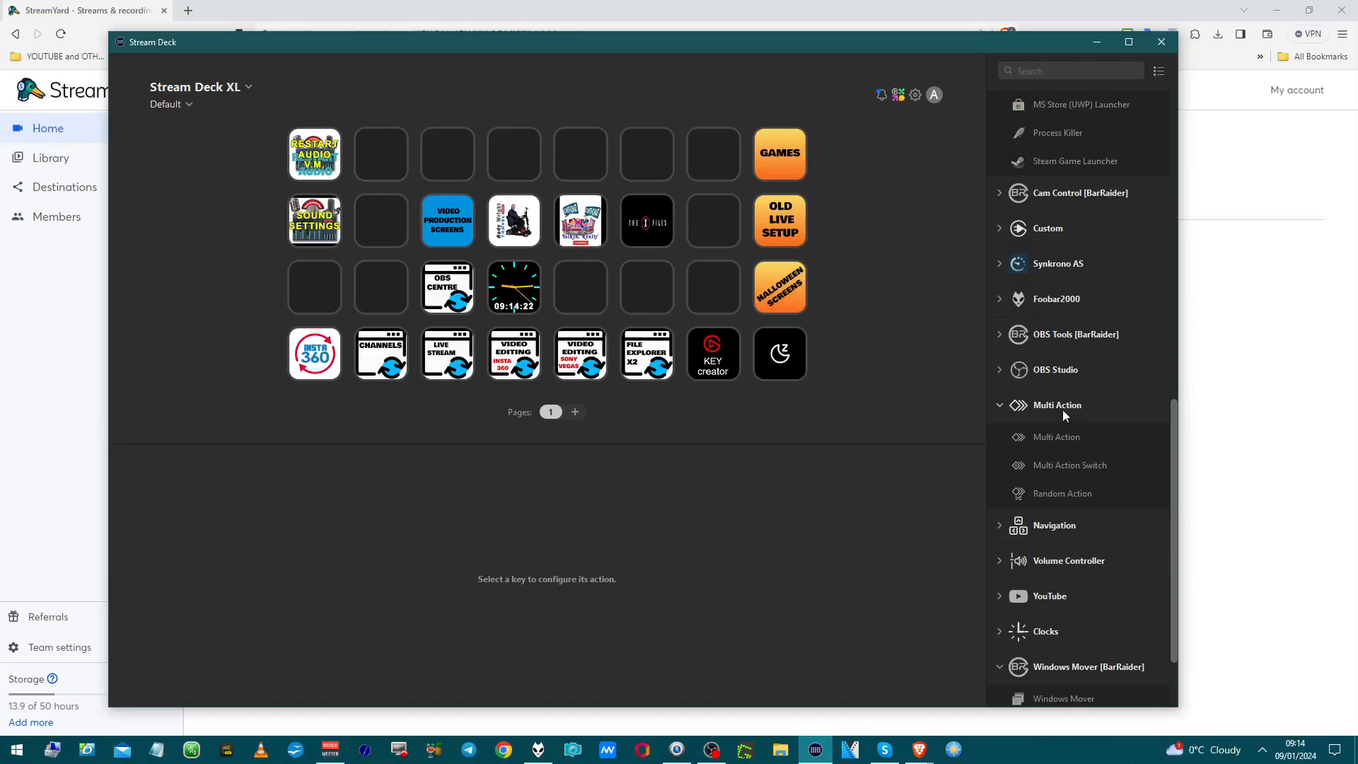
Step: Place a new untitled Multi Action with no actions on an empty third-row XL key
left_click(1059, 417)
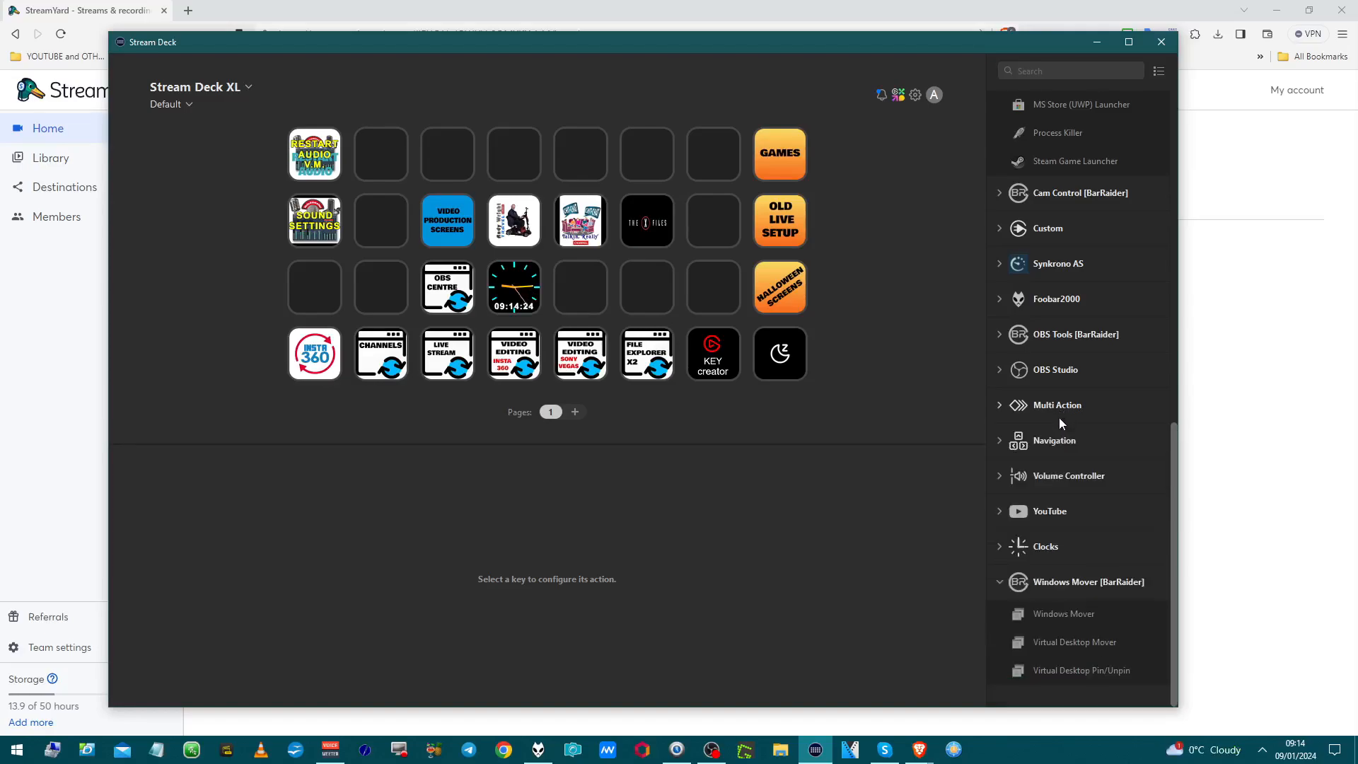
left_click(1058, 419)
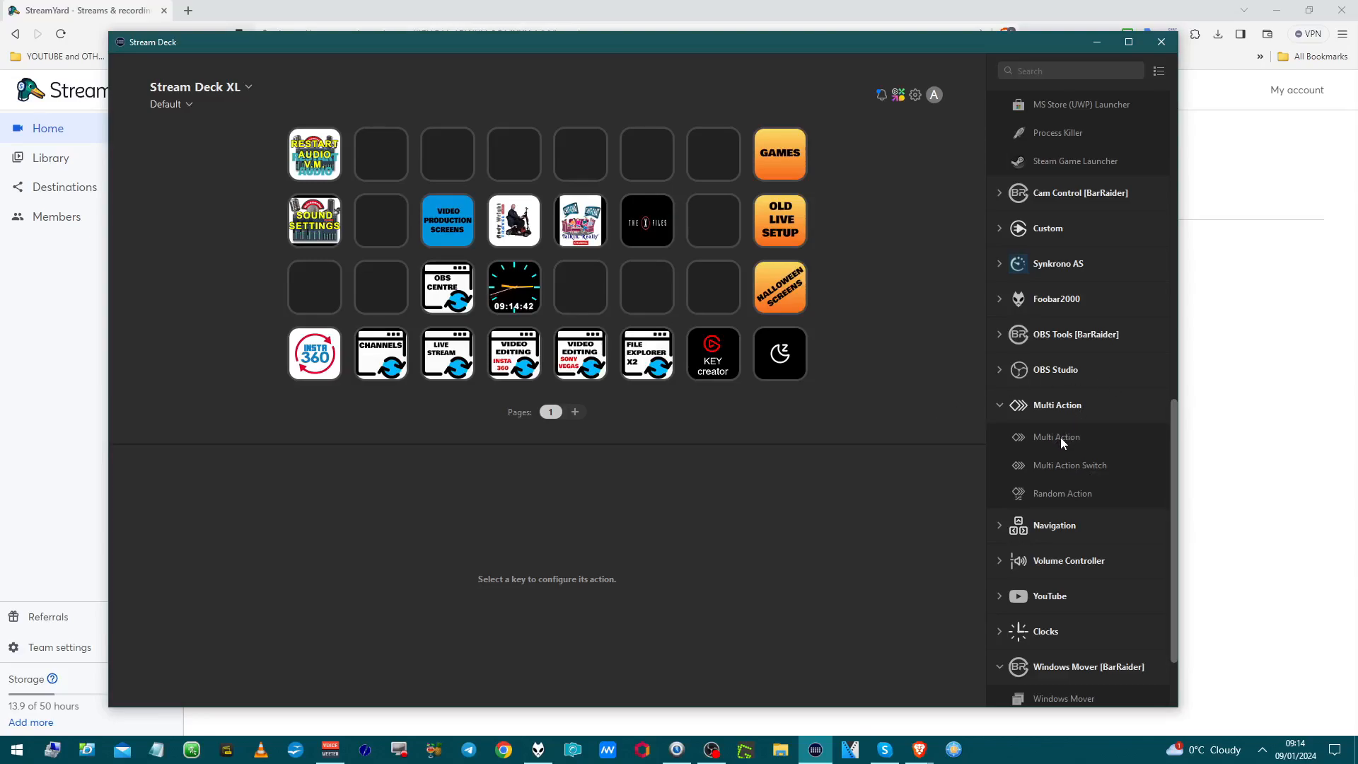
left_click_drag(1059, 437, 592, 274)
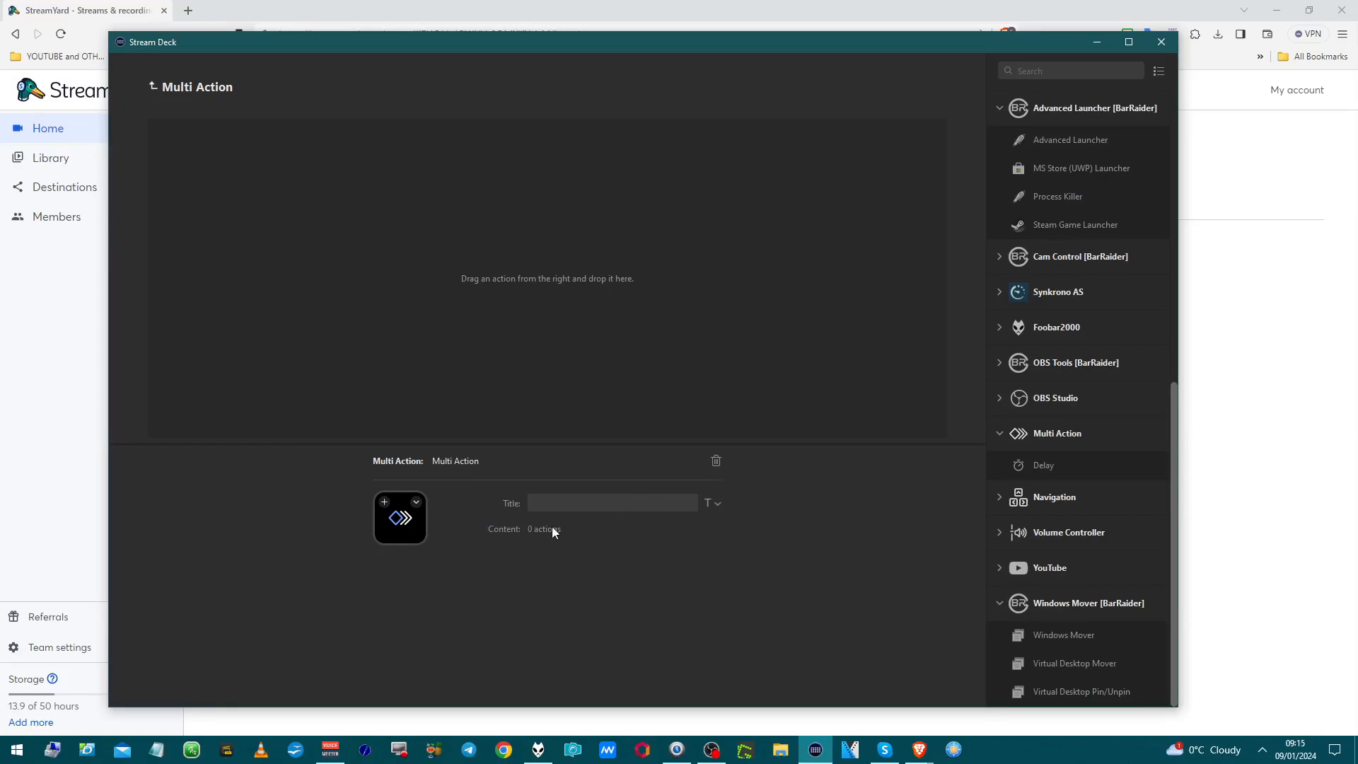
left_click(415, 523)
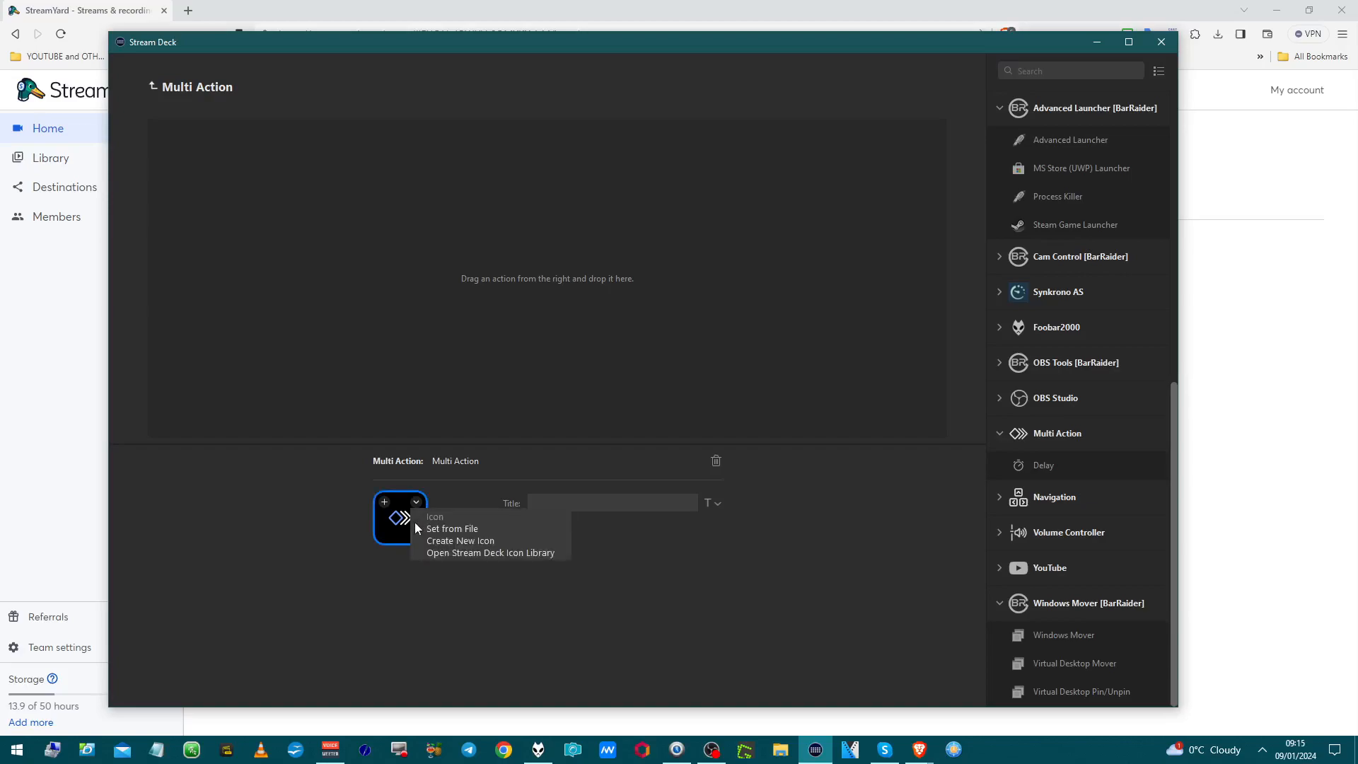
left_click(155, 87)
left_click(154, 86)
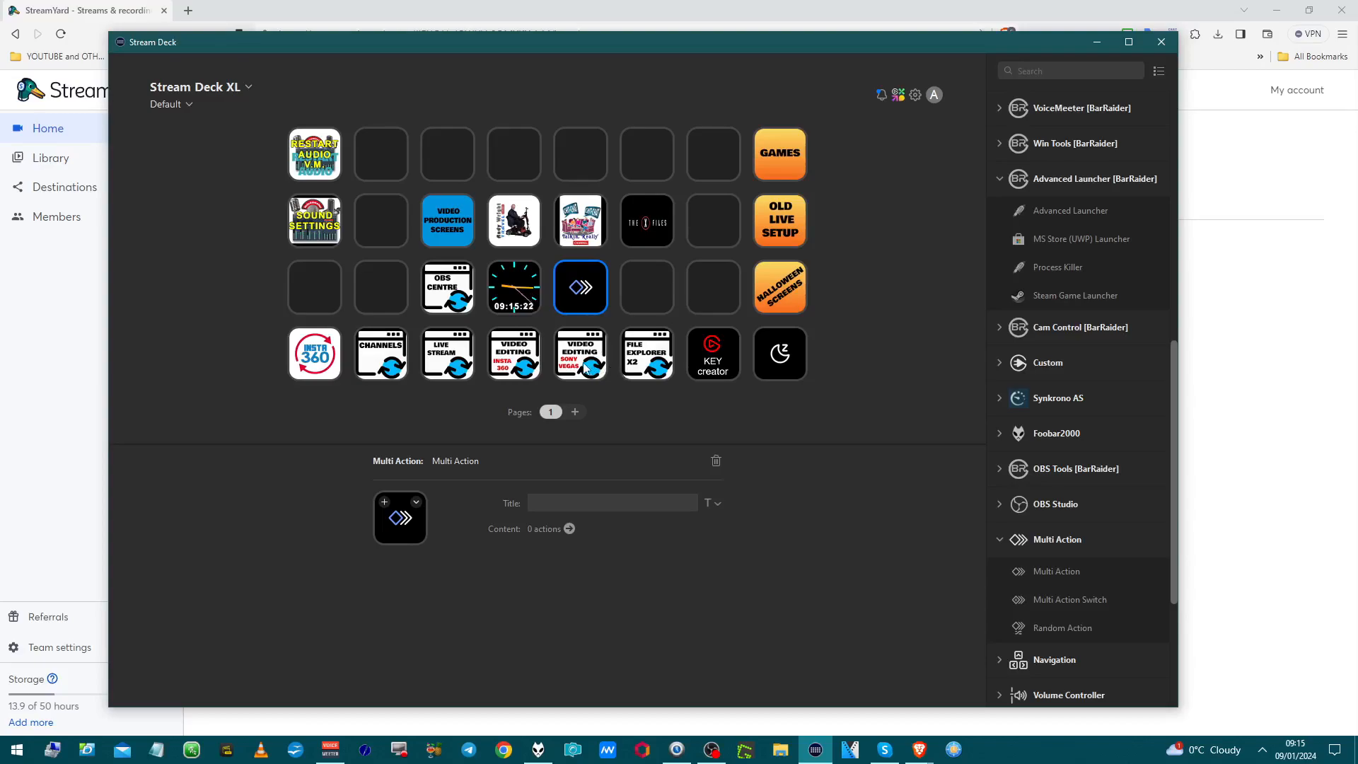
Step: Show the Live Stream key's eight chained actions and the OBS LAUNCH Advanced Launcher settings
left_click(467, 370)
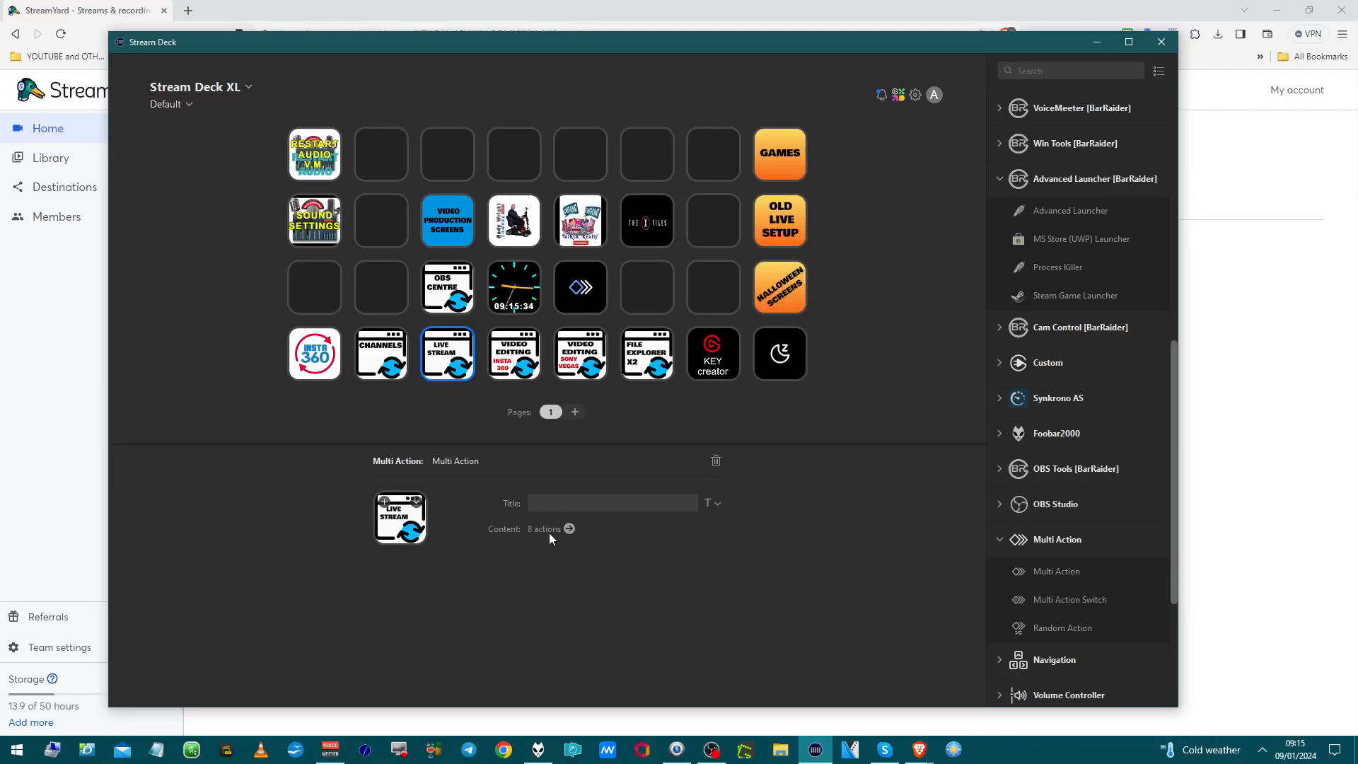
left_click(568, 528)
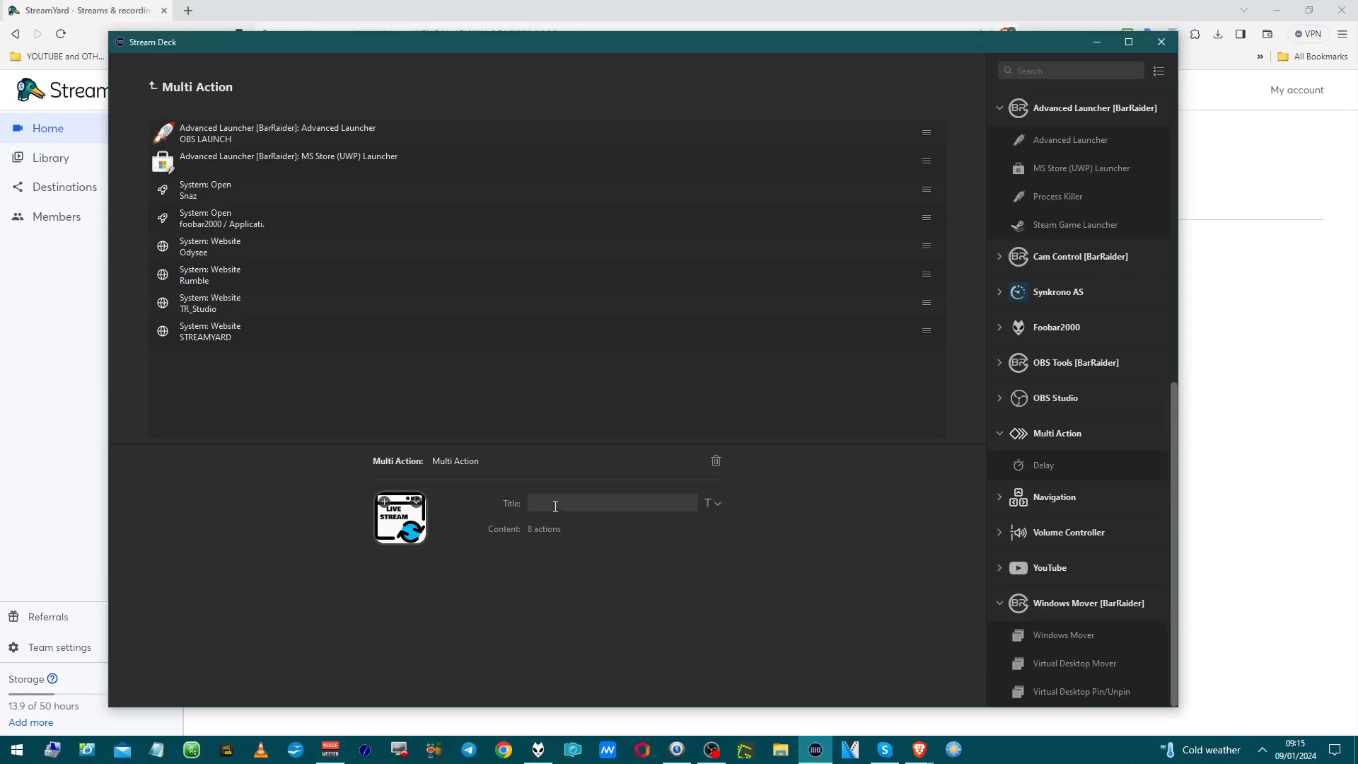
left_click(269, 142)
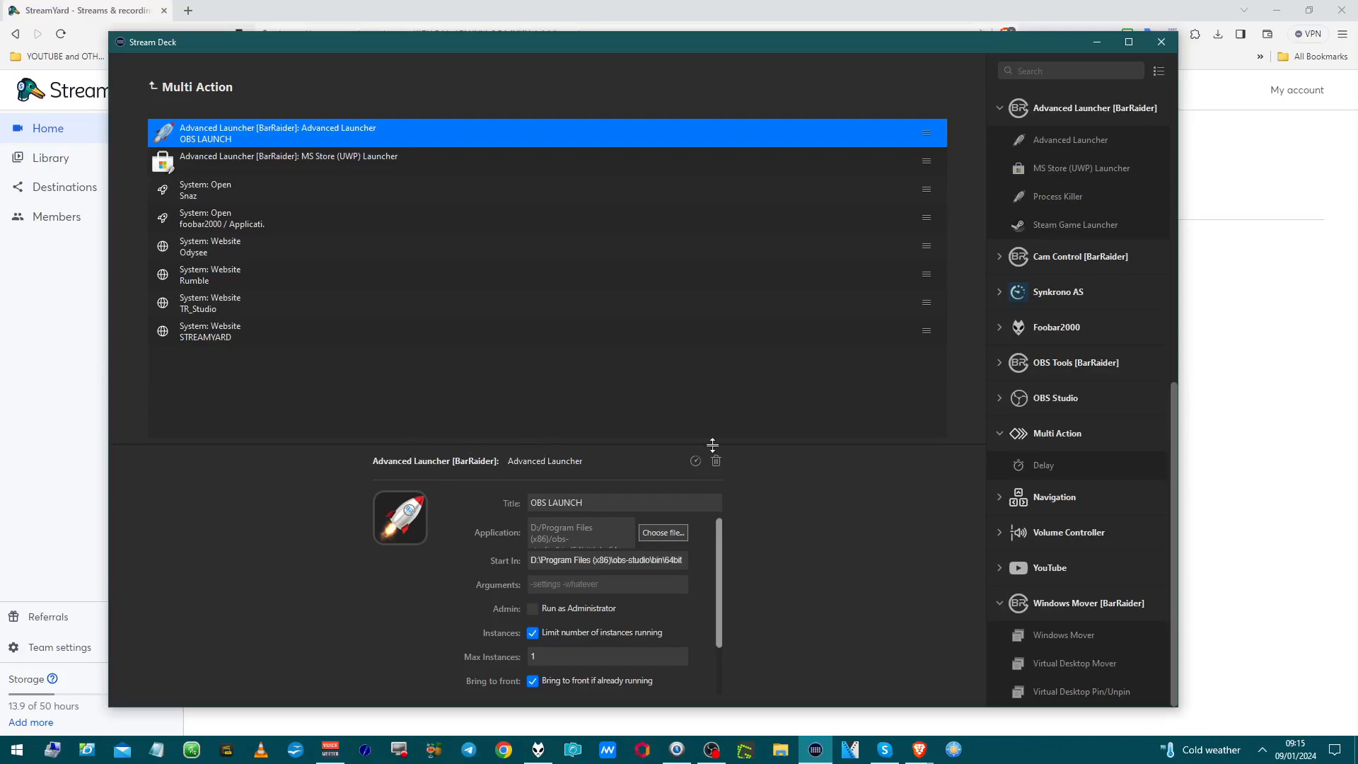
Step: Review the OBS LAUNCH launcher options, then show the second step's MS Store launcher for Skype
scroll(1029, 417, "up", 3)
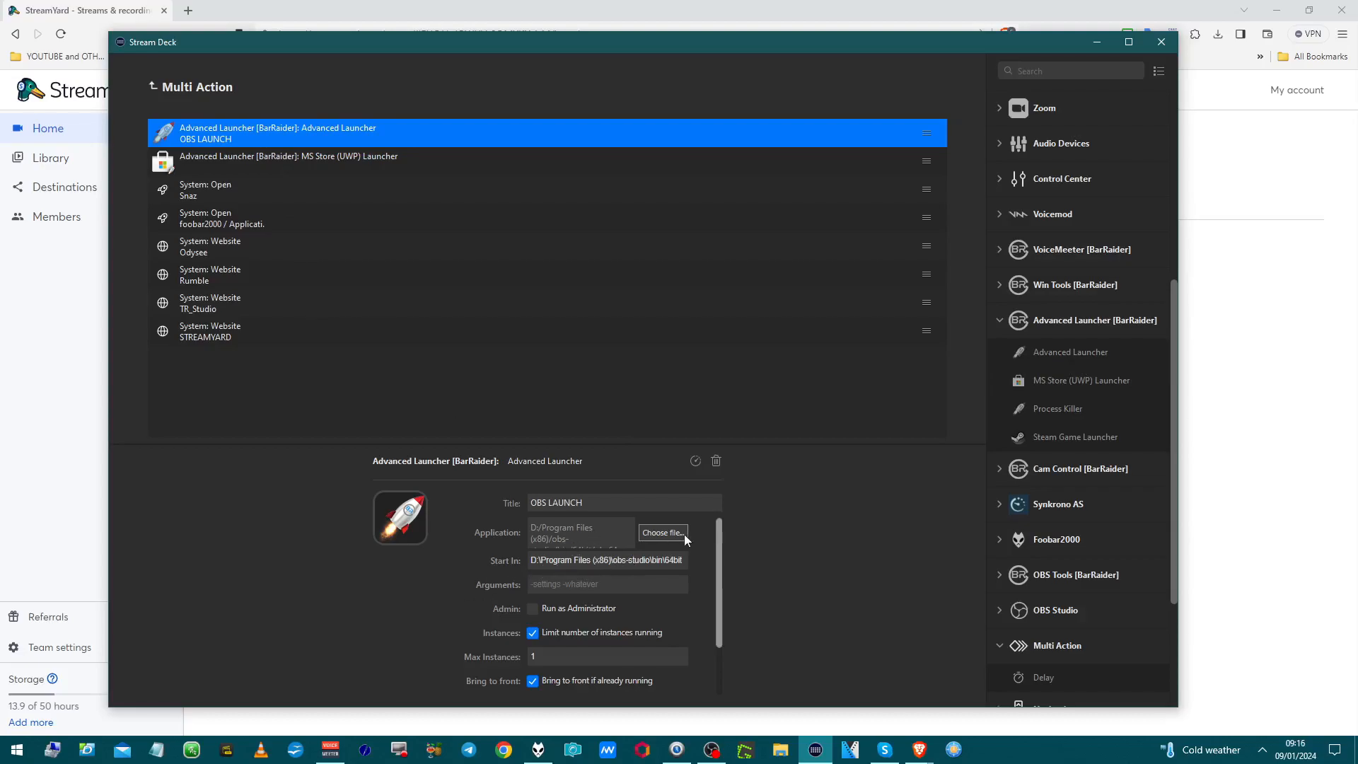
scroll(633, 540, "down", 1)
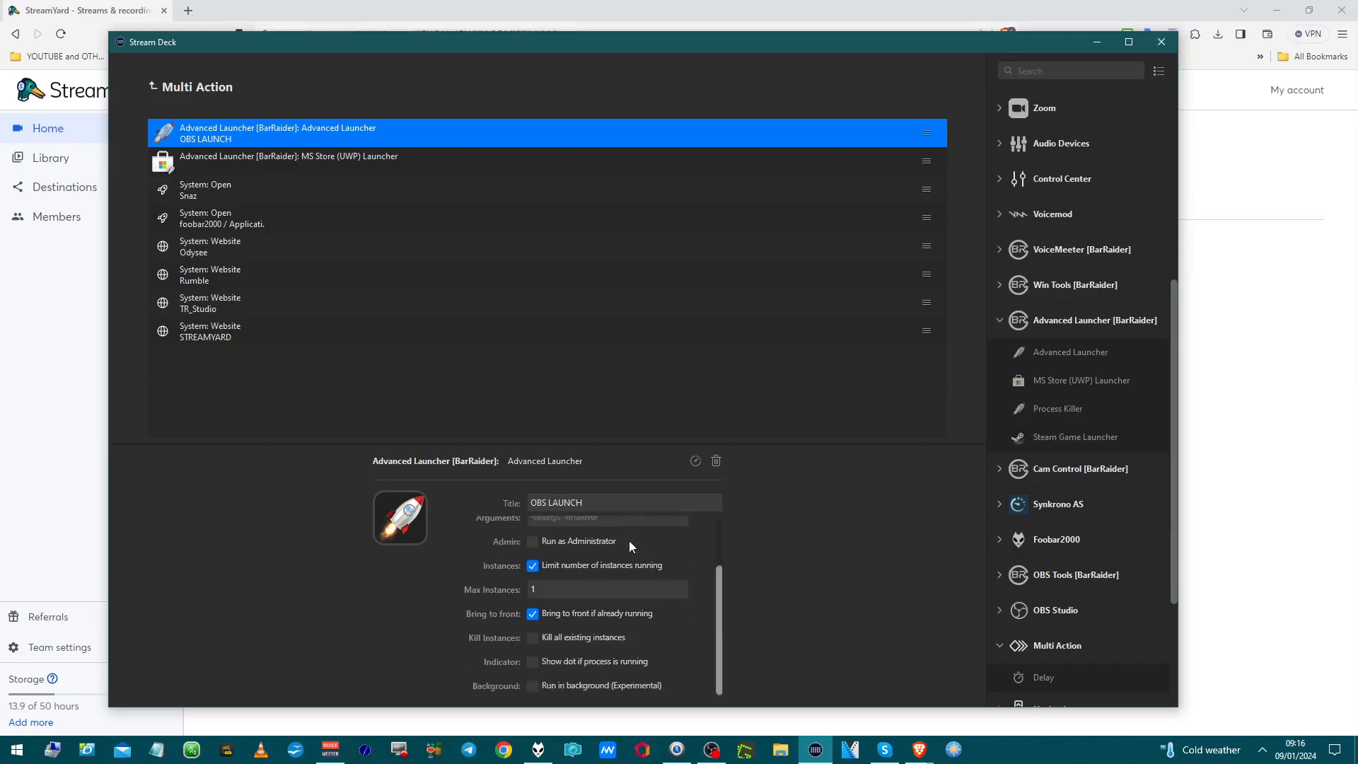
scroll(629, 541, "up", 1)
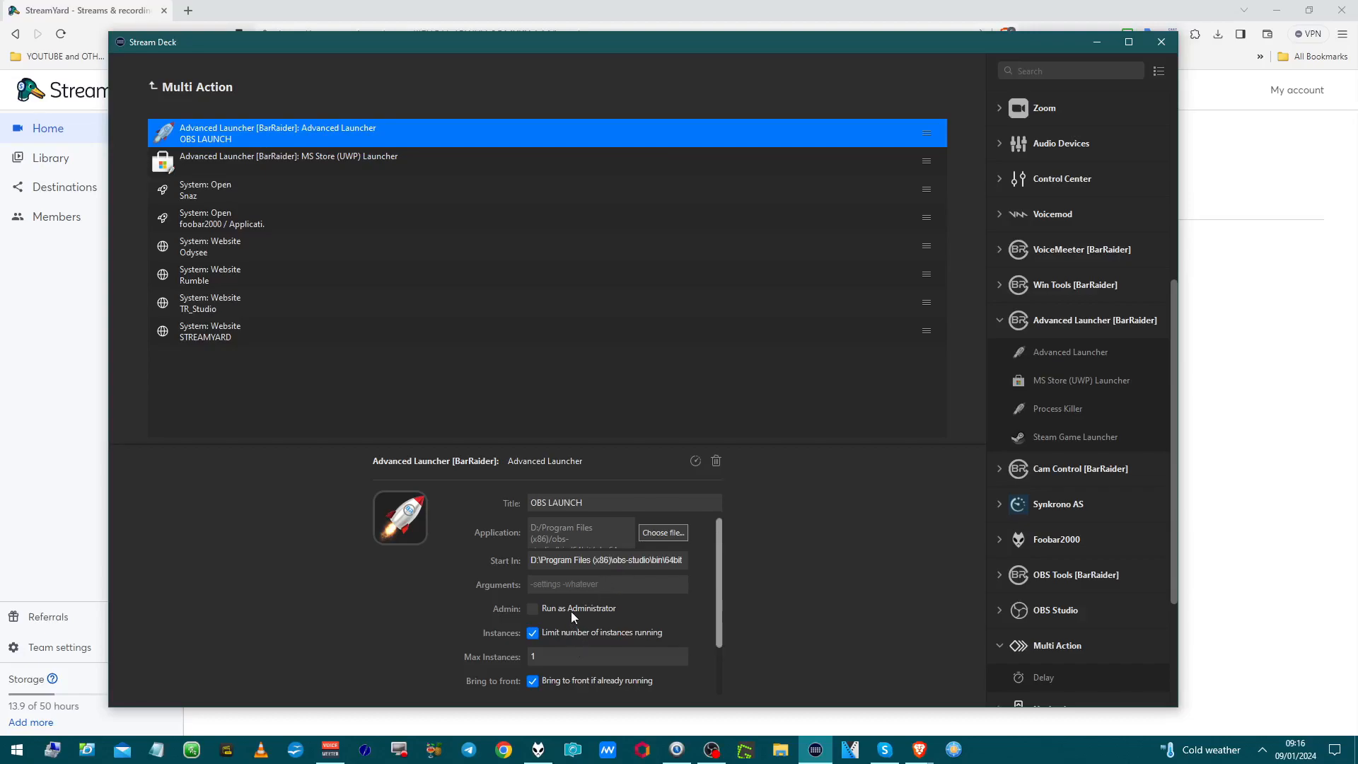
scroll(570, 613, "down", 1)
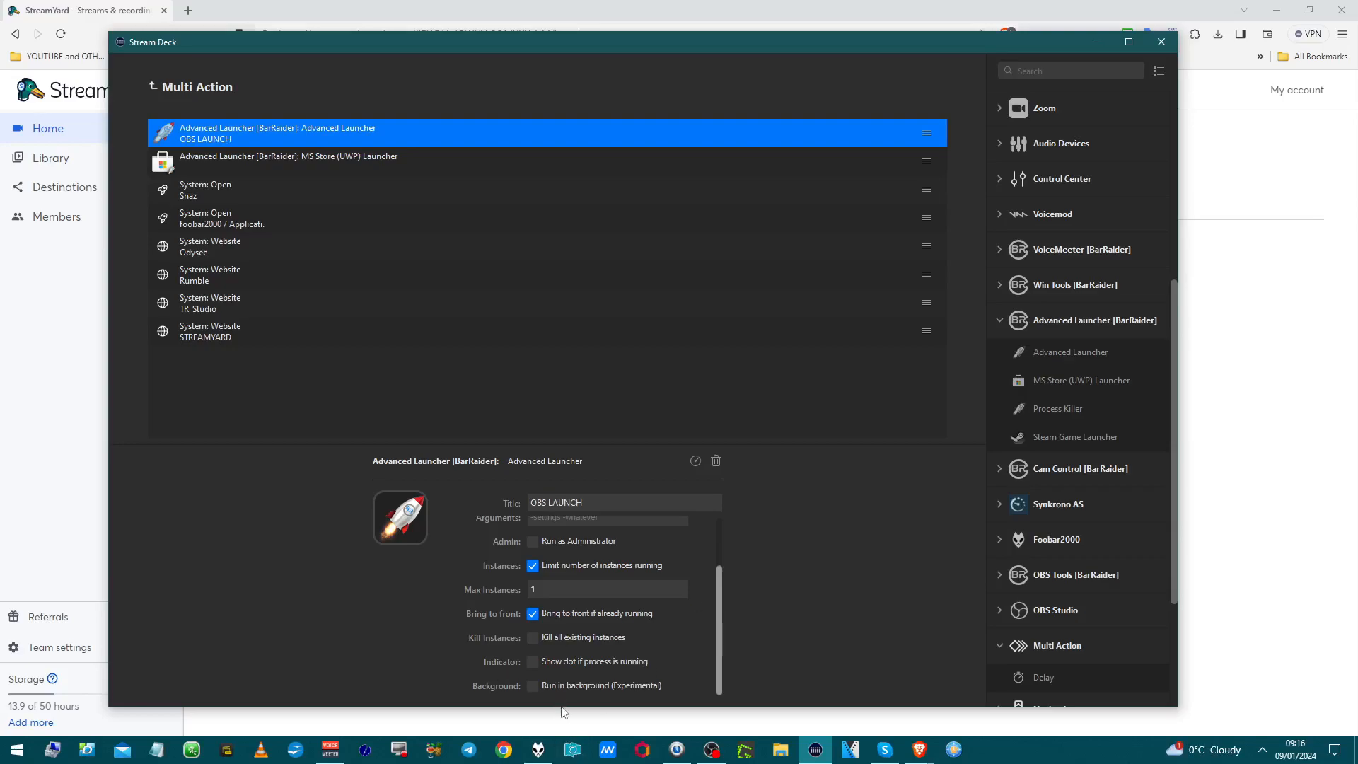
scroll(566, 683, "up", 1)
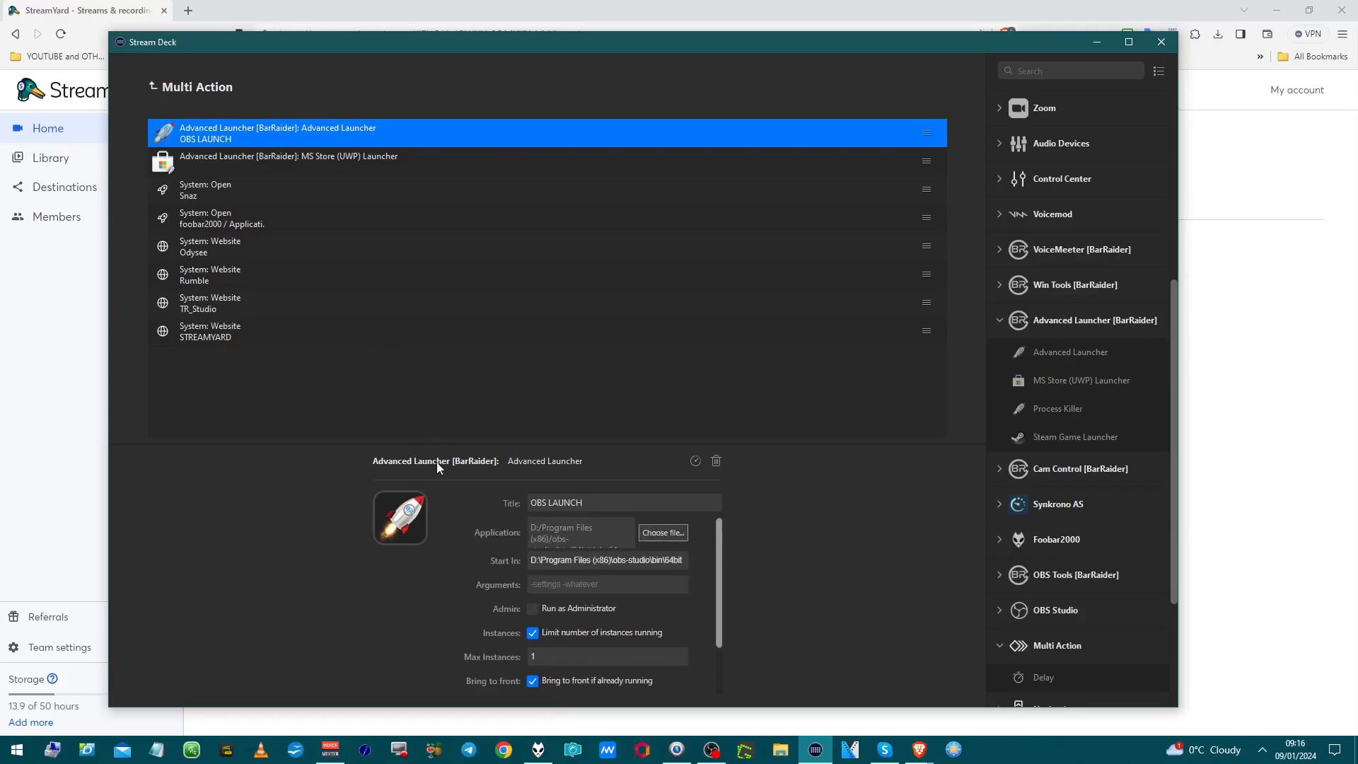
left_click(392, 169)
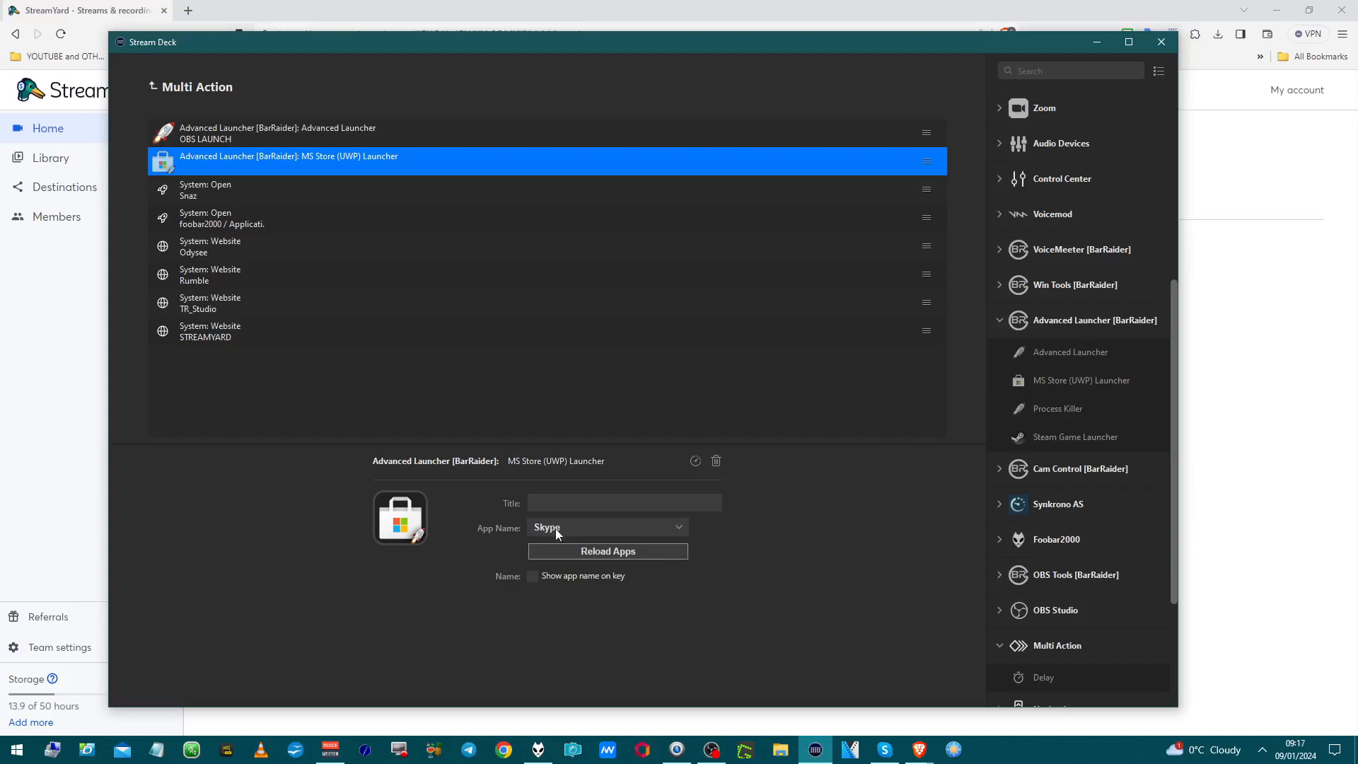
Step: Keep the Store launcher on Skype, then show the Snaz.exe System Open step's settings
left_click(612, 527)
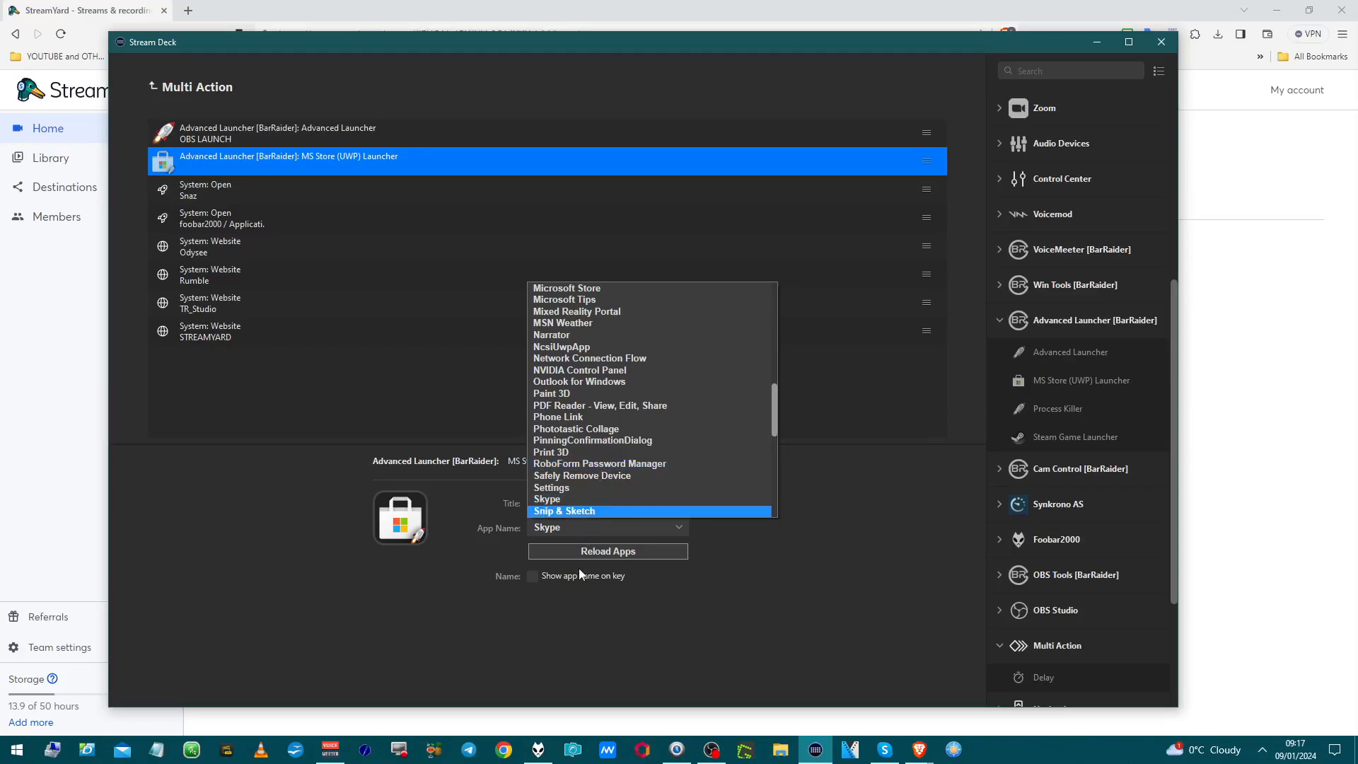
left_click(645, 632)
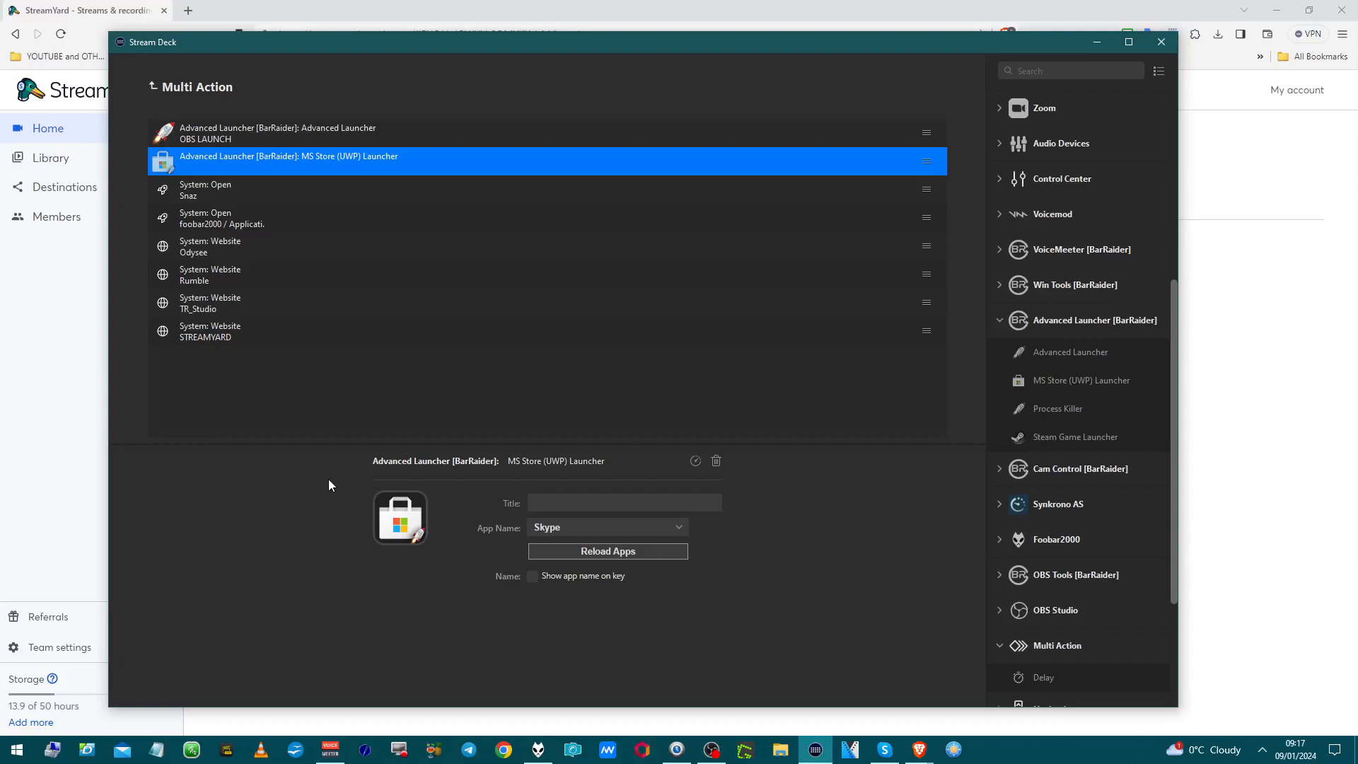
left_click(256, 196)
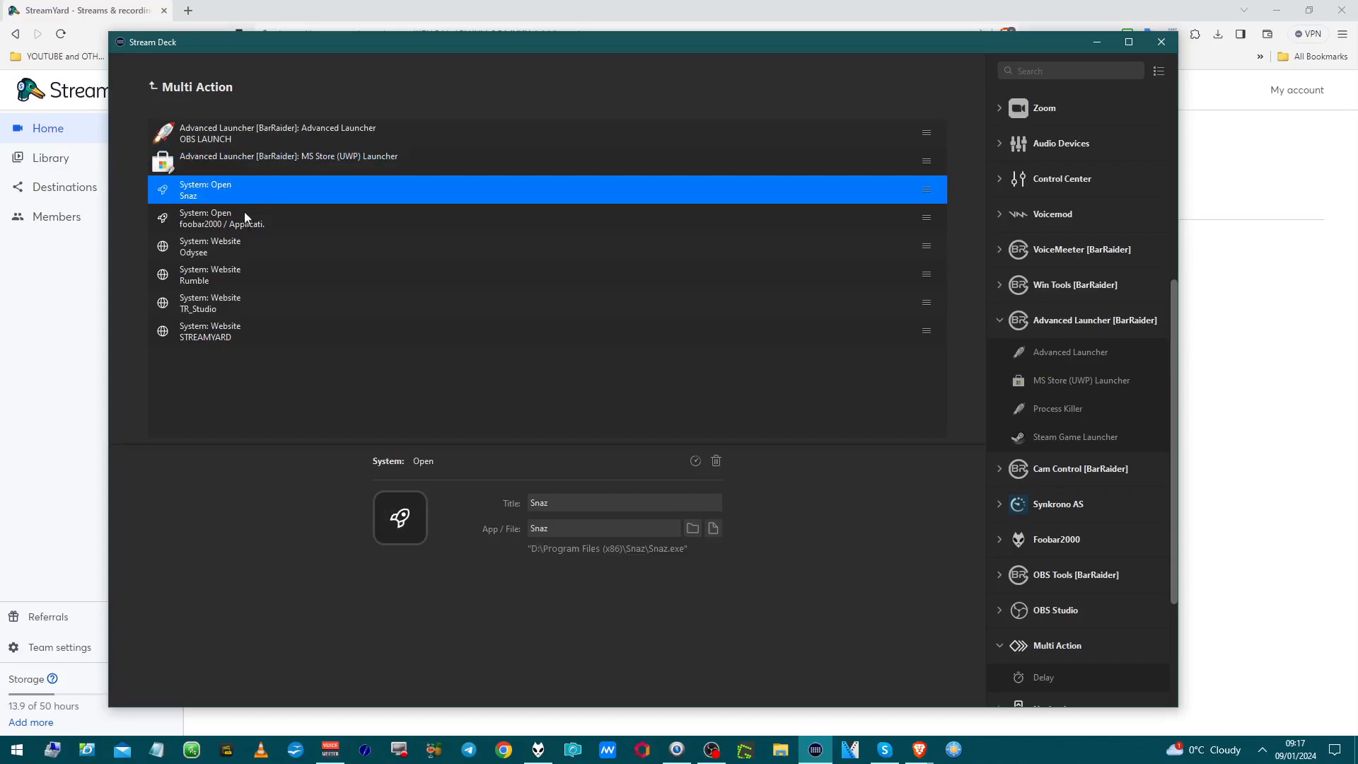
Step: Step through the foobar2000 open step to the Odysee website step's odysee.com URL
left_click(237, 208)
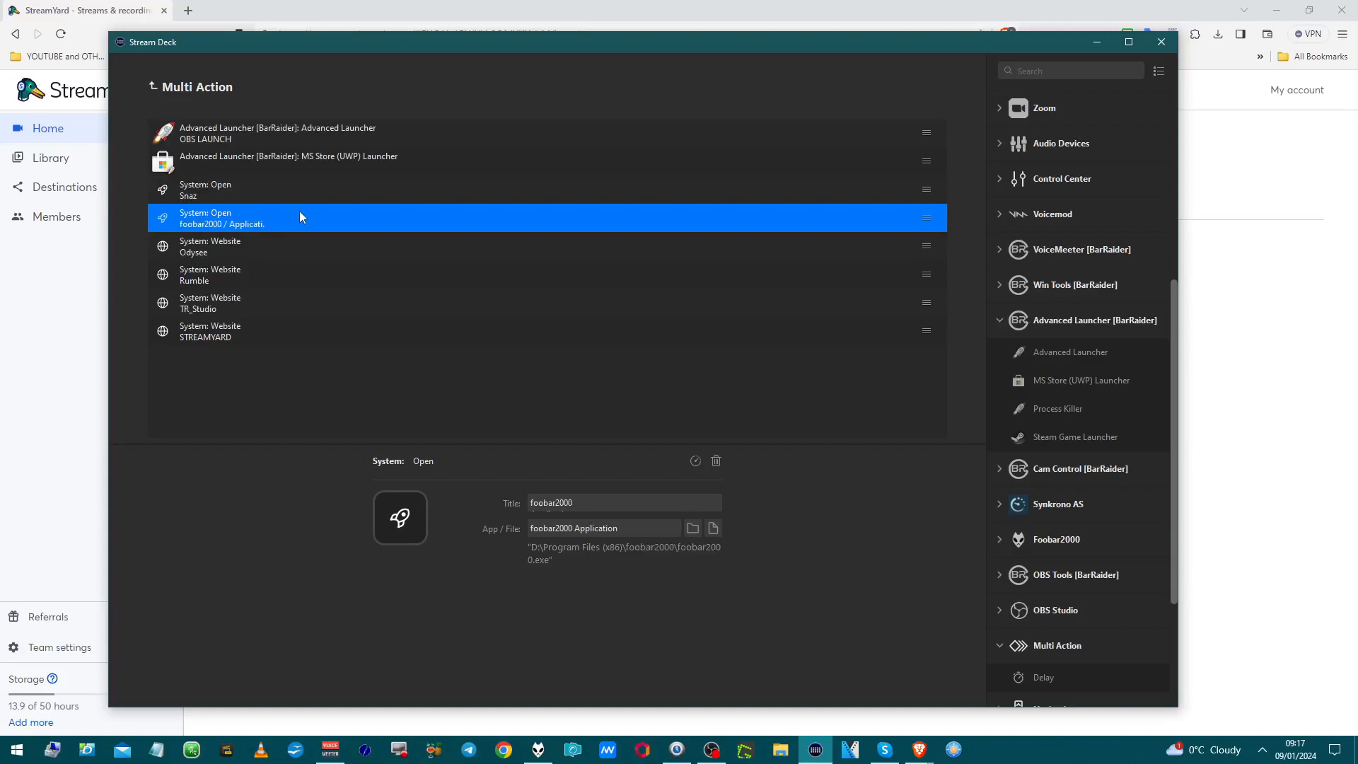
left_click(334, 253)
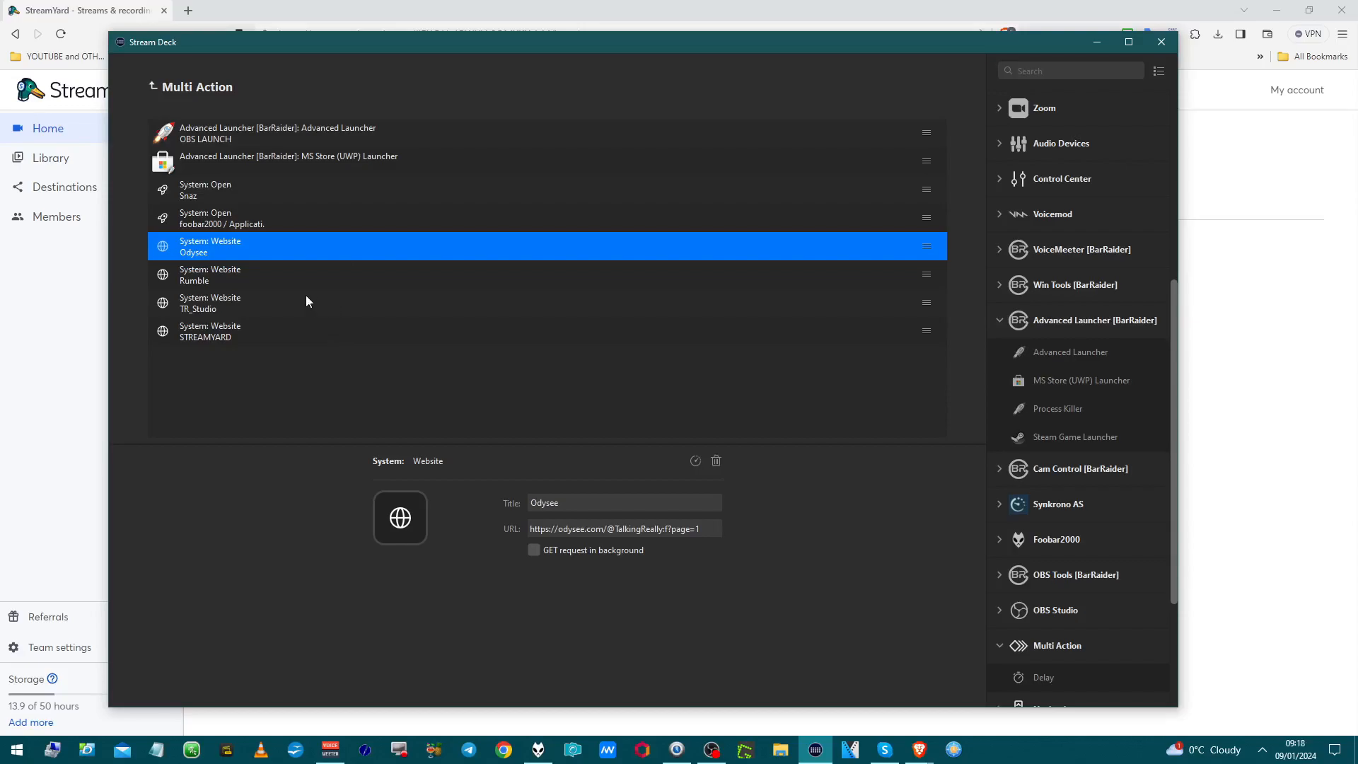
Step: Review the Rumble, TR_Studio and STREAMYARD website titles and URLs, then go back to the XL layout
left_click(358, 275)
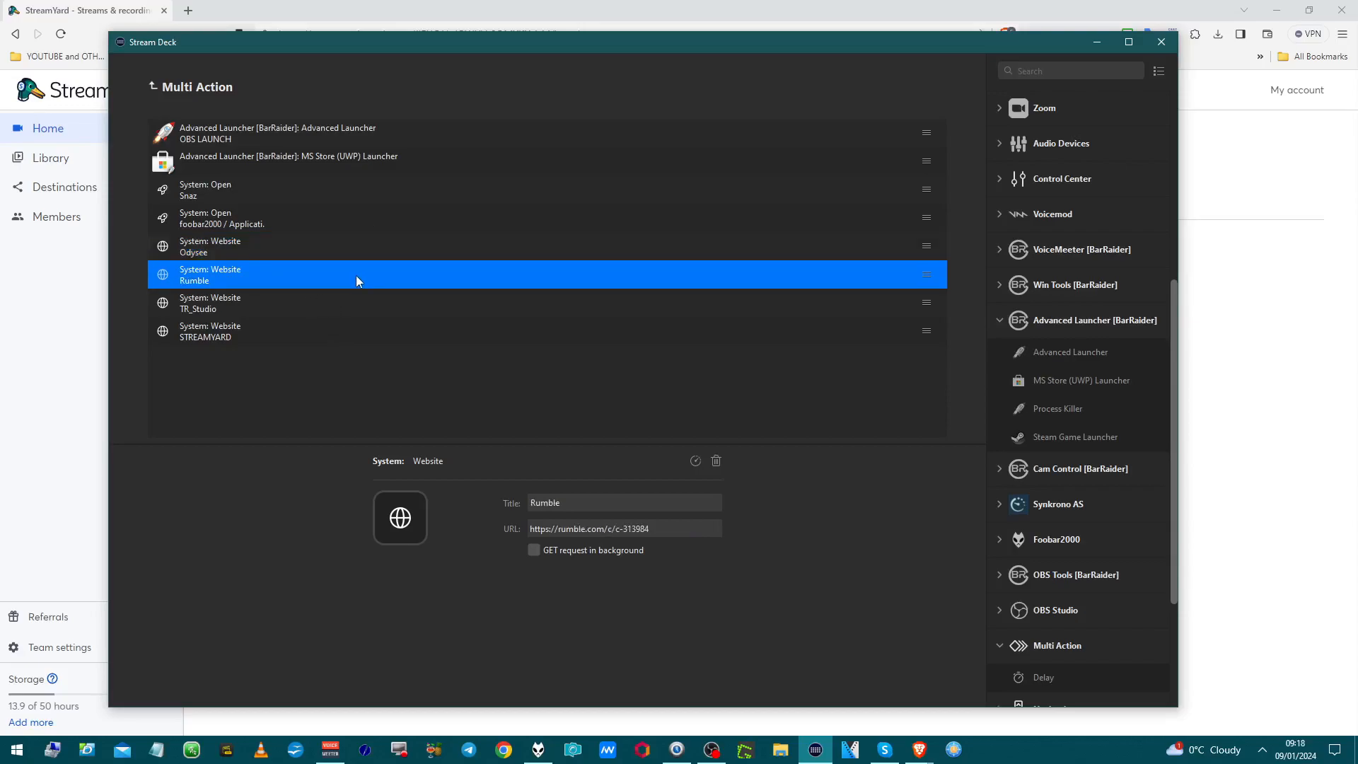
left_click(358, 306)
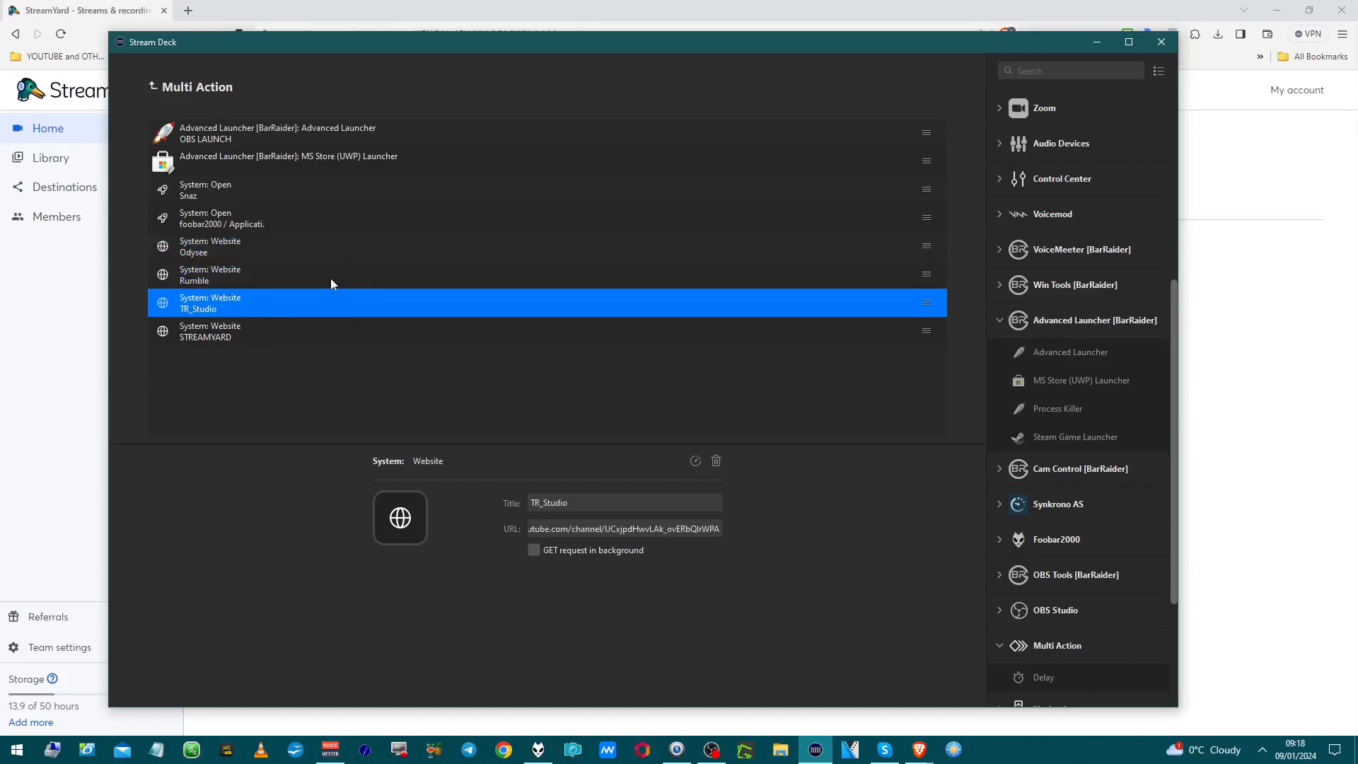
left_click(321, 339)
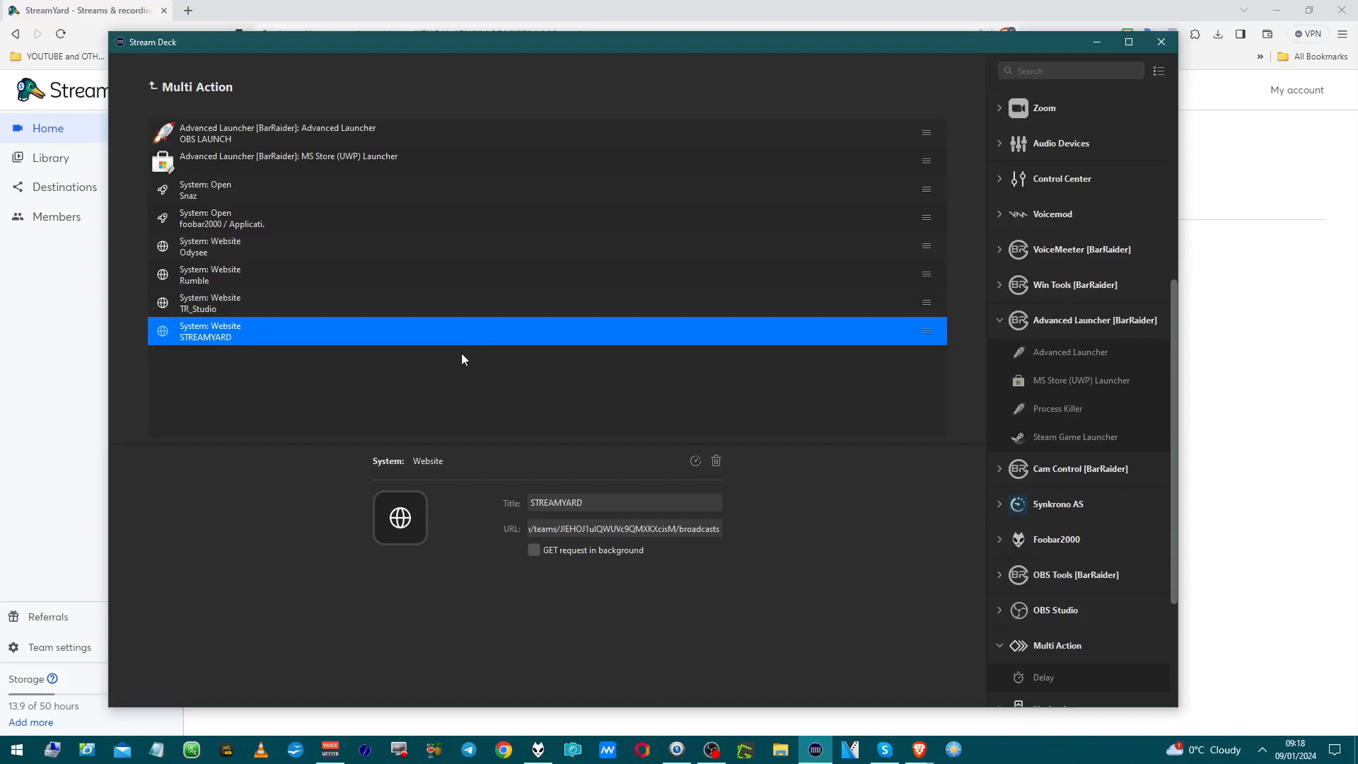
scroll(1009, 401, "down", 3)
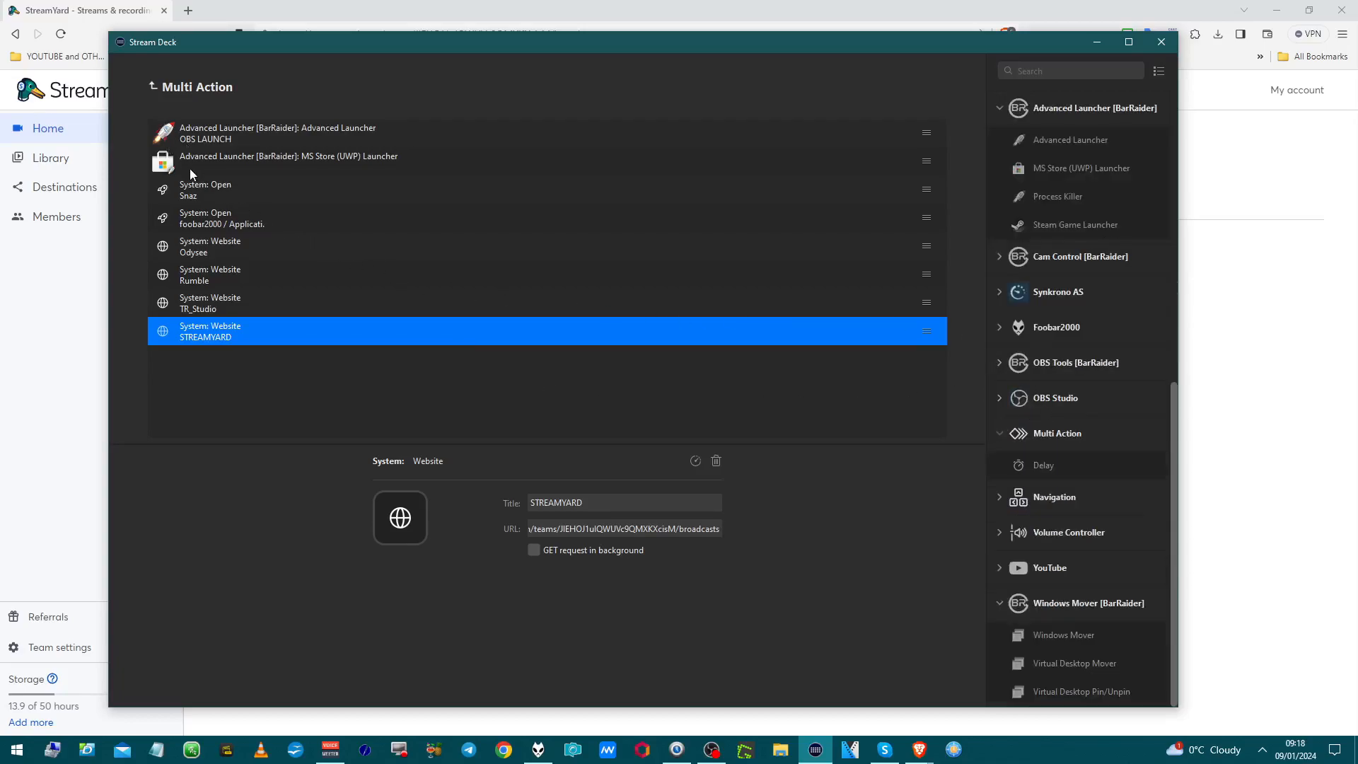
left_click(154, 85)
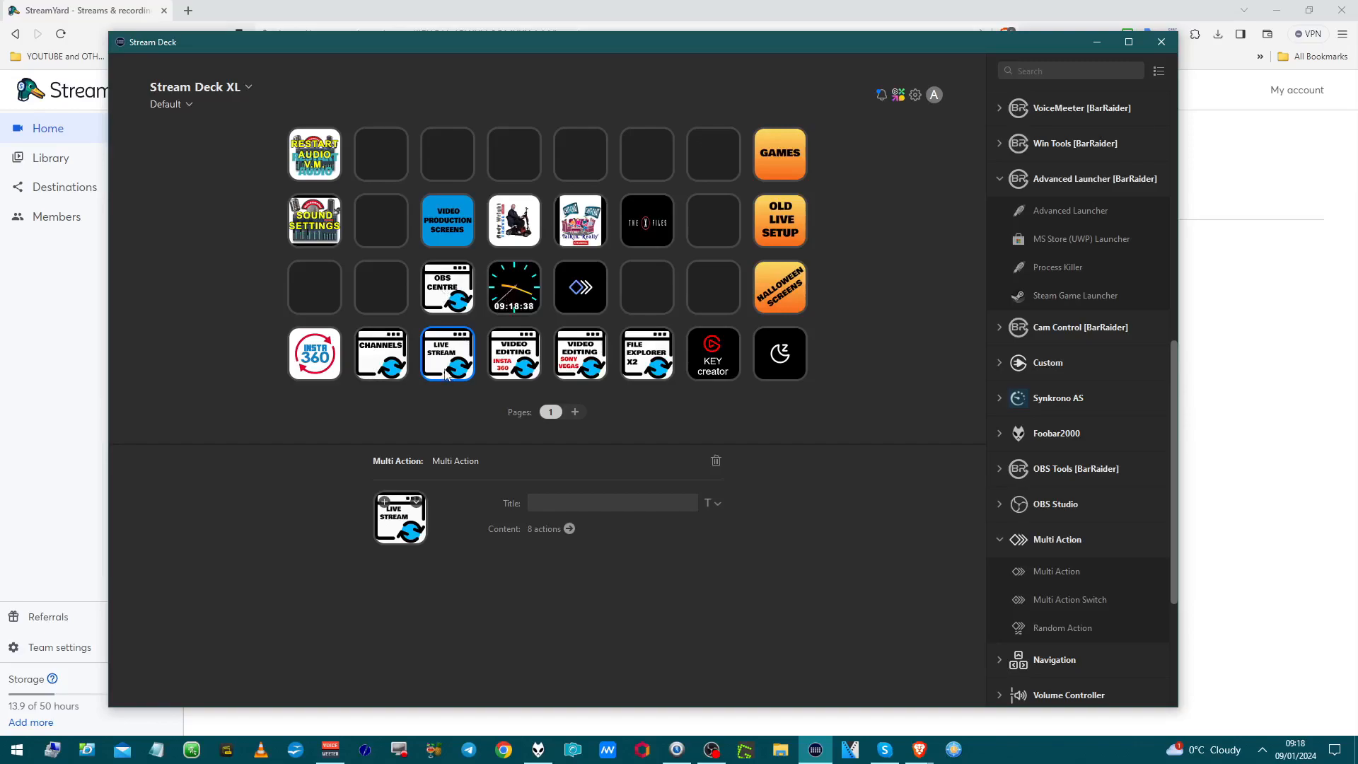
Step: Open the Insta360 key's four steps: Insta360, FreeCommander and explorer launches, then Windows Mover FM1
left_click(507, 365)
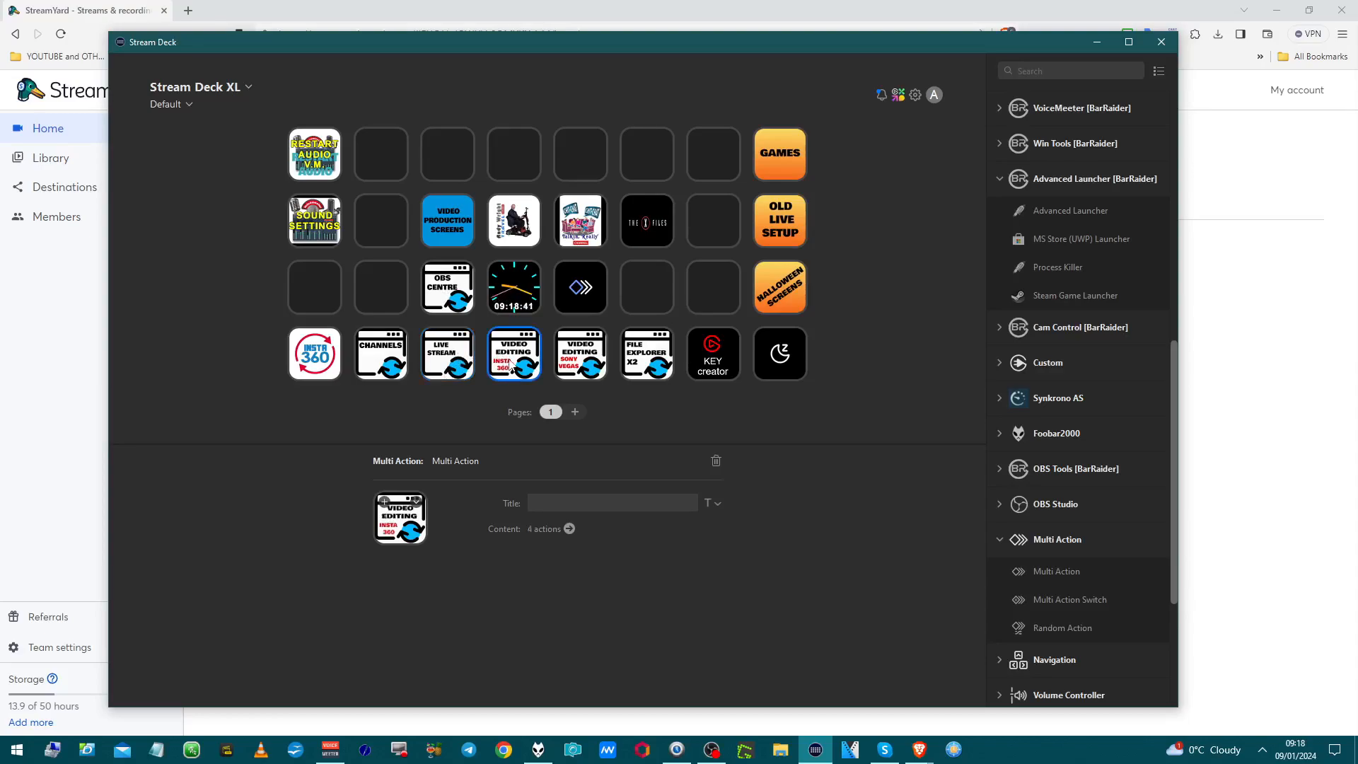
left_click(569, 530)
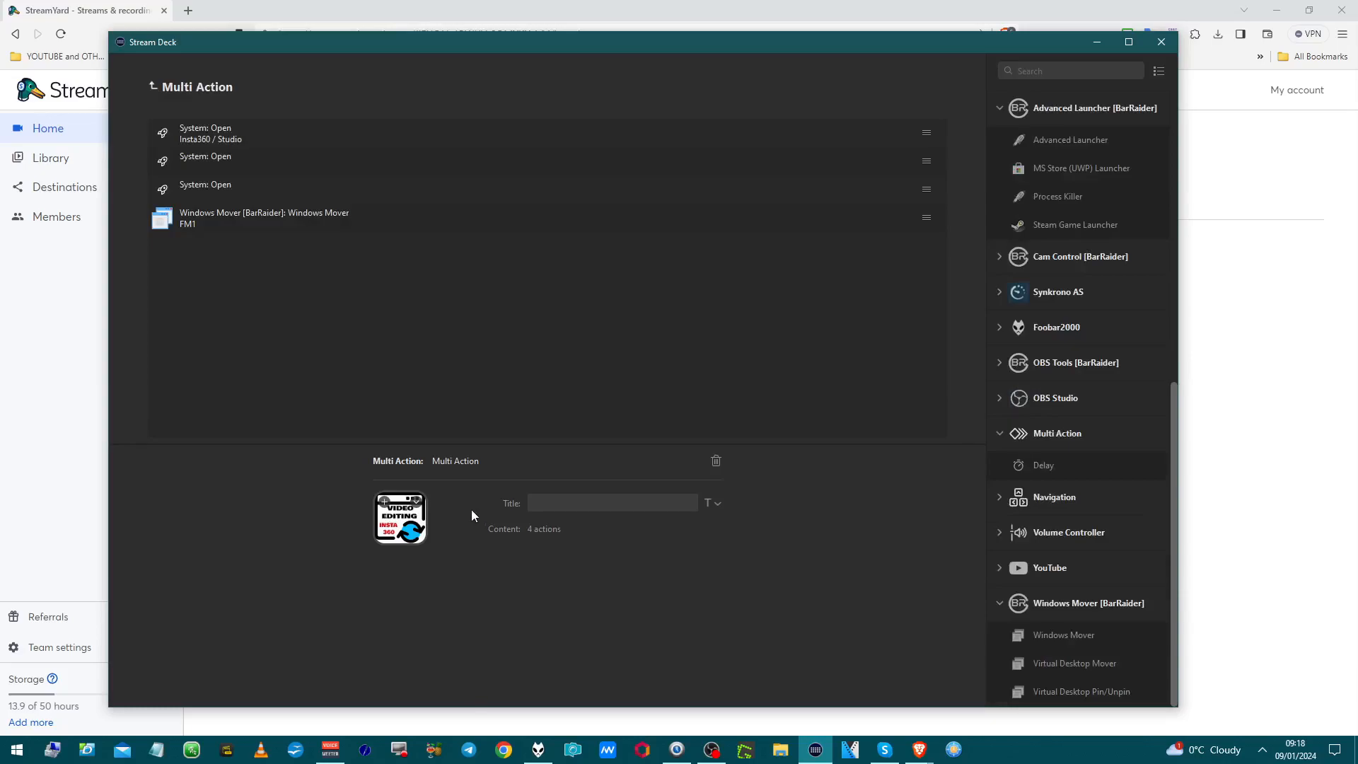
left_click(285, 139)
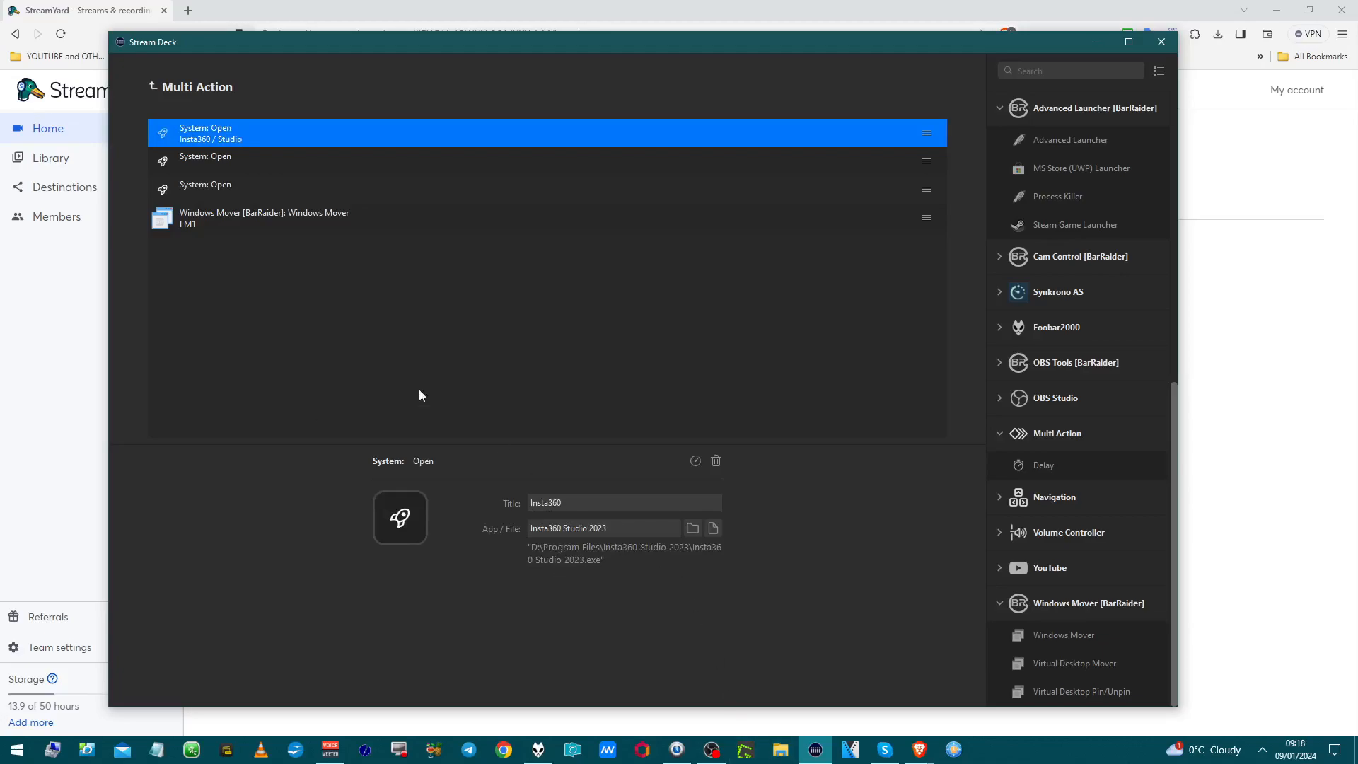
left_click(276, 169)
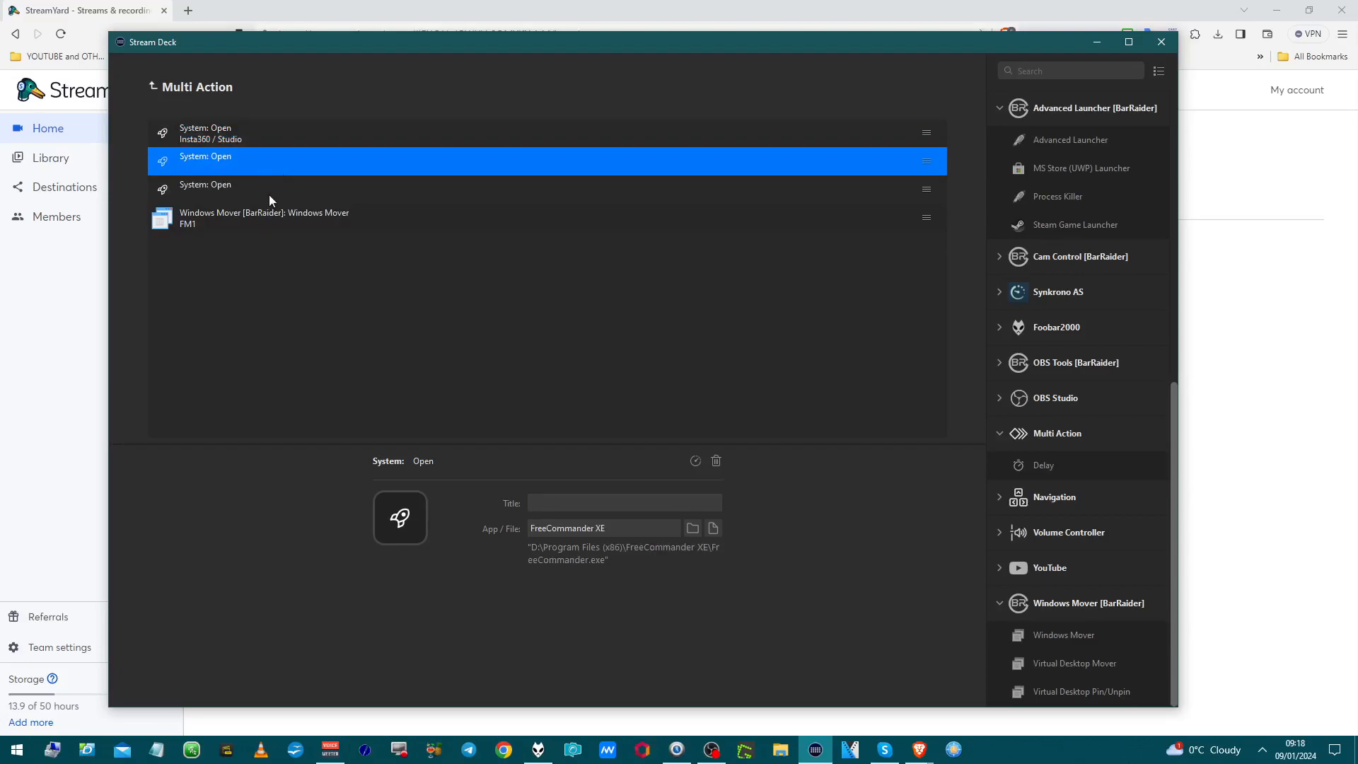
left_click(270, 195)
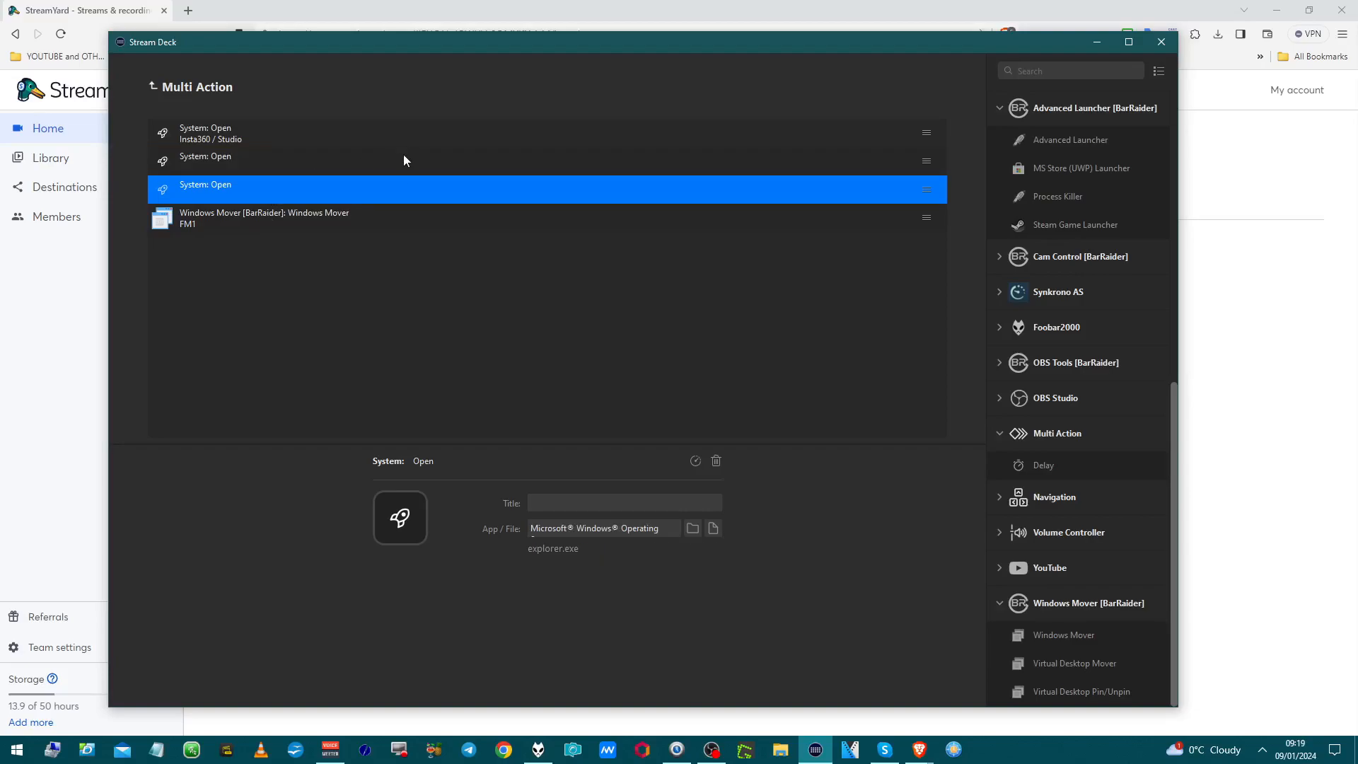
left_click(383, 219)
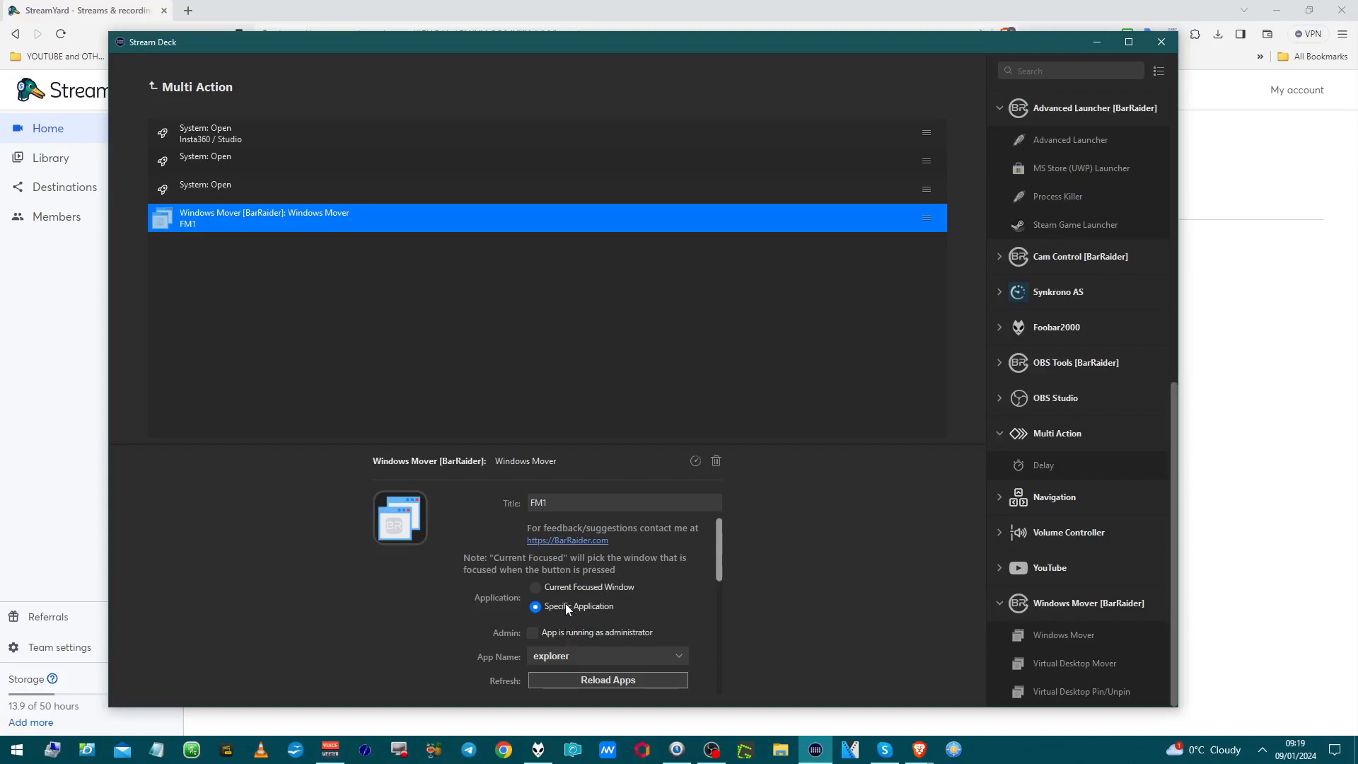
scroll(566, 604, "down", 1)
scroll(567, 592, "down", 1)
scroll(567, 596, "up", 1)
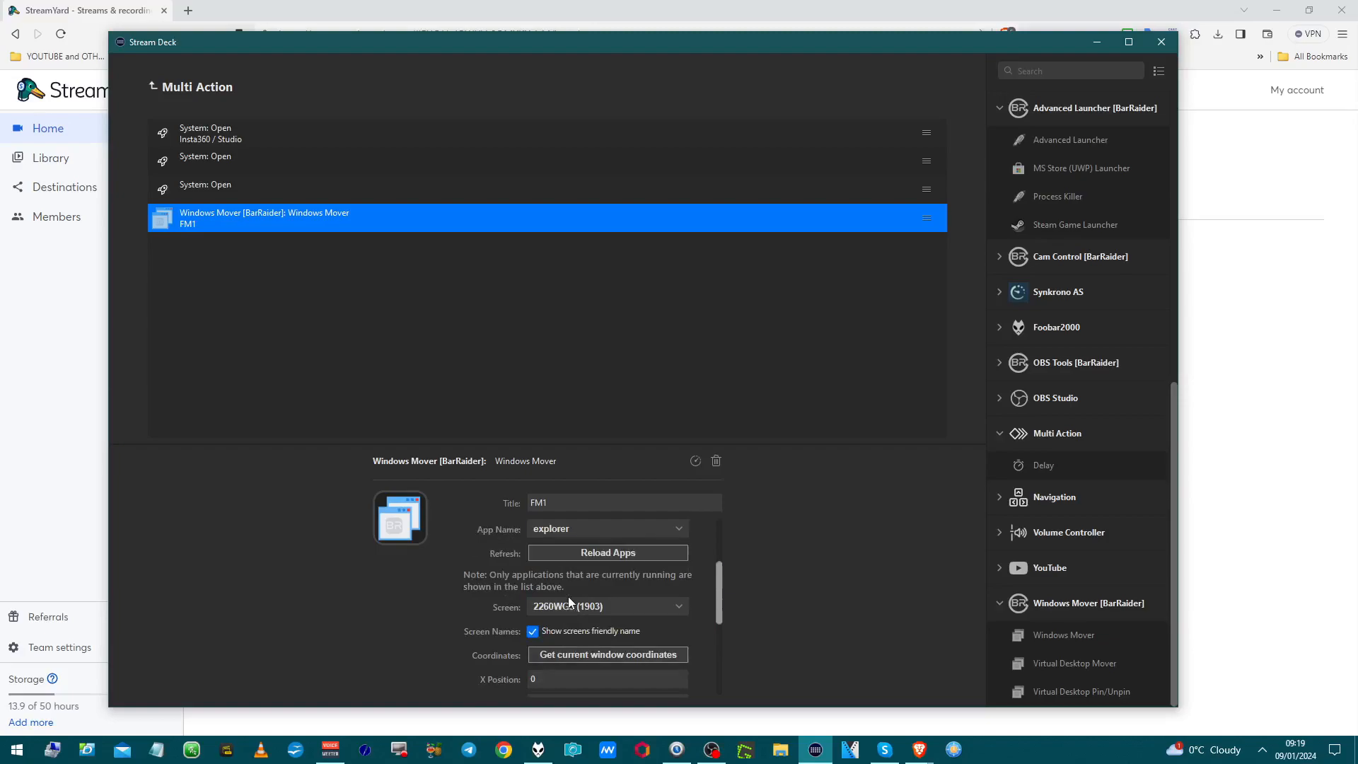
scroll(571, 602, "down", 1)
left_click(550, 609)
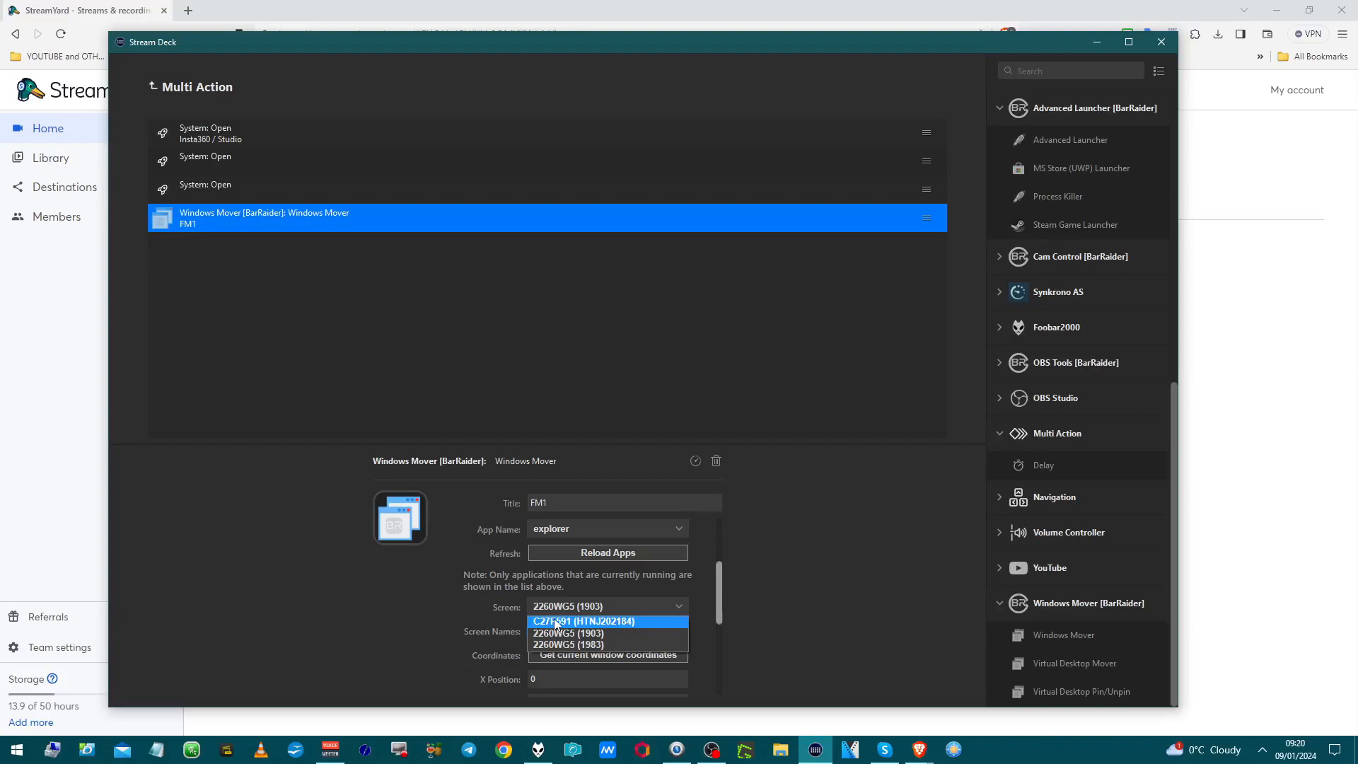
left_click(545, 574)
scroll(541, 577, "up", 1)
scroll(536, 581, "down", 1)
scroll(537, 580, "up", 2)
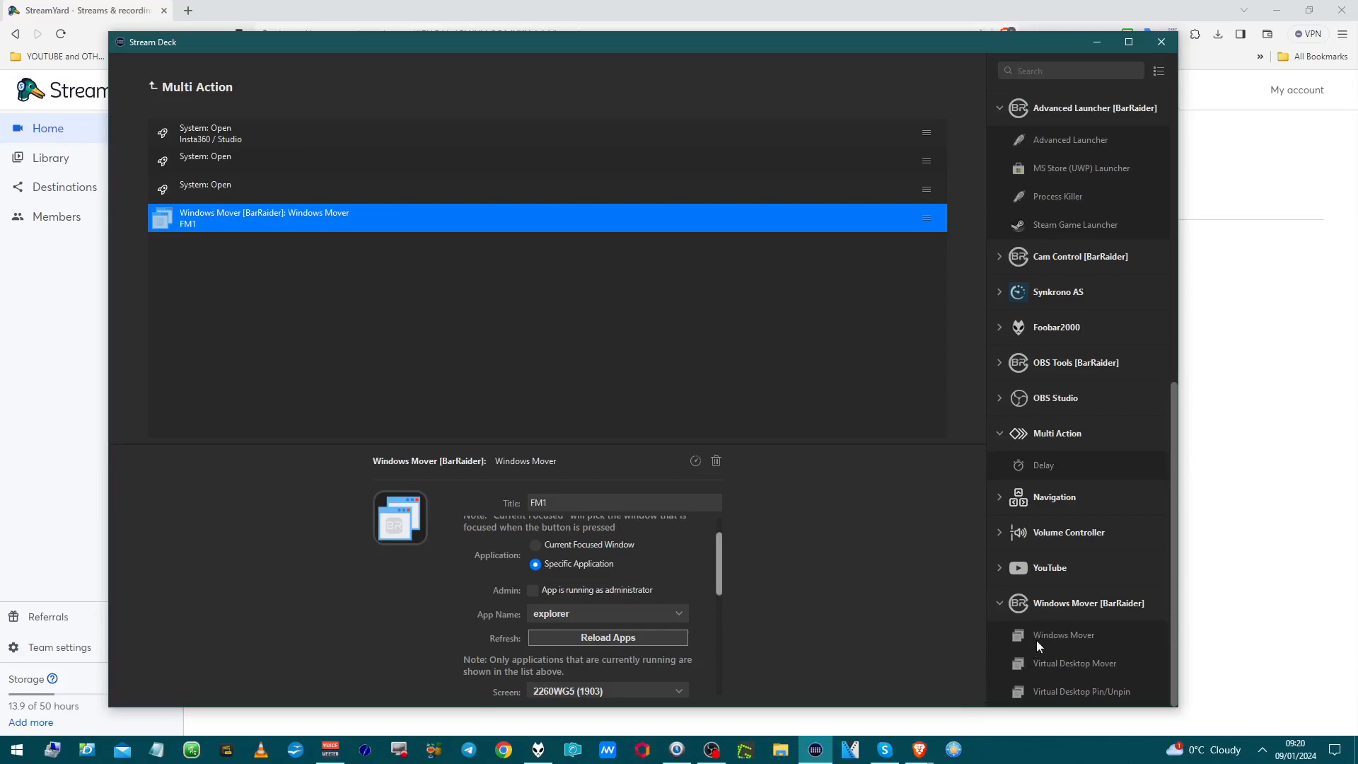
scroll(714, 672, "down", 5)
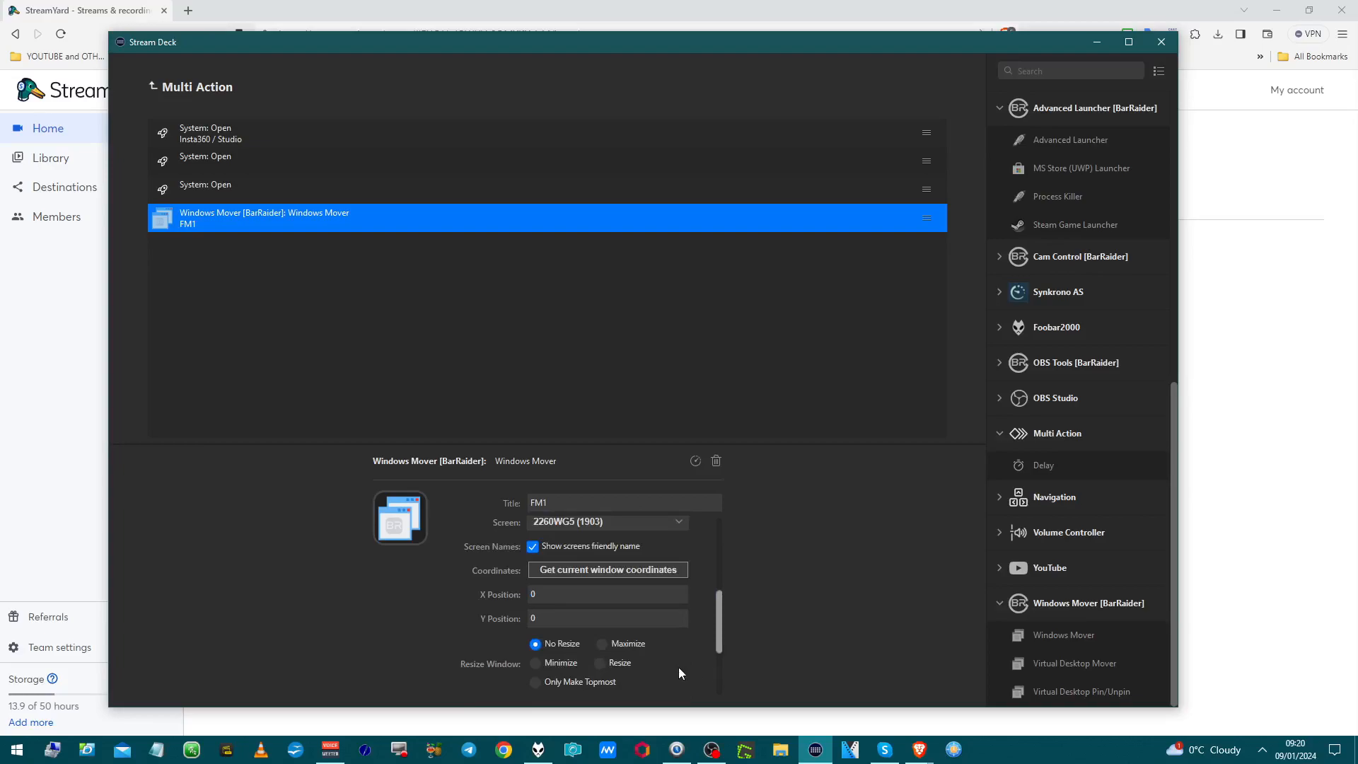
left_click(593, 524)
left_click(588, 546)
left_click(589, 546)
left_click(590, 547)
scroll(573, 597, "down", 2)
scroll(573, 597, "up", 1)
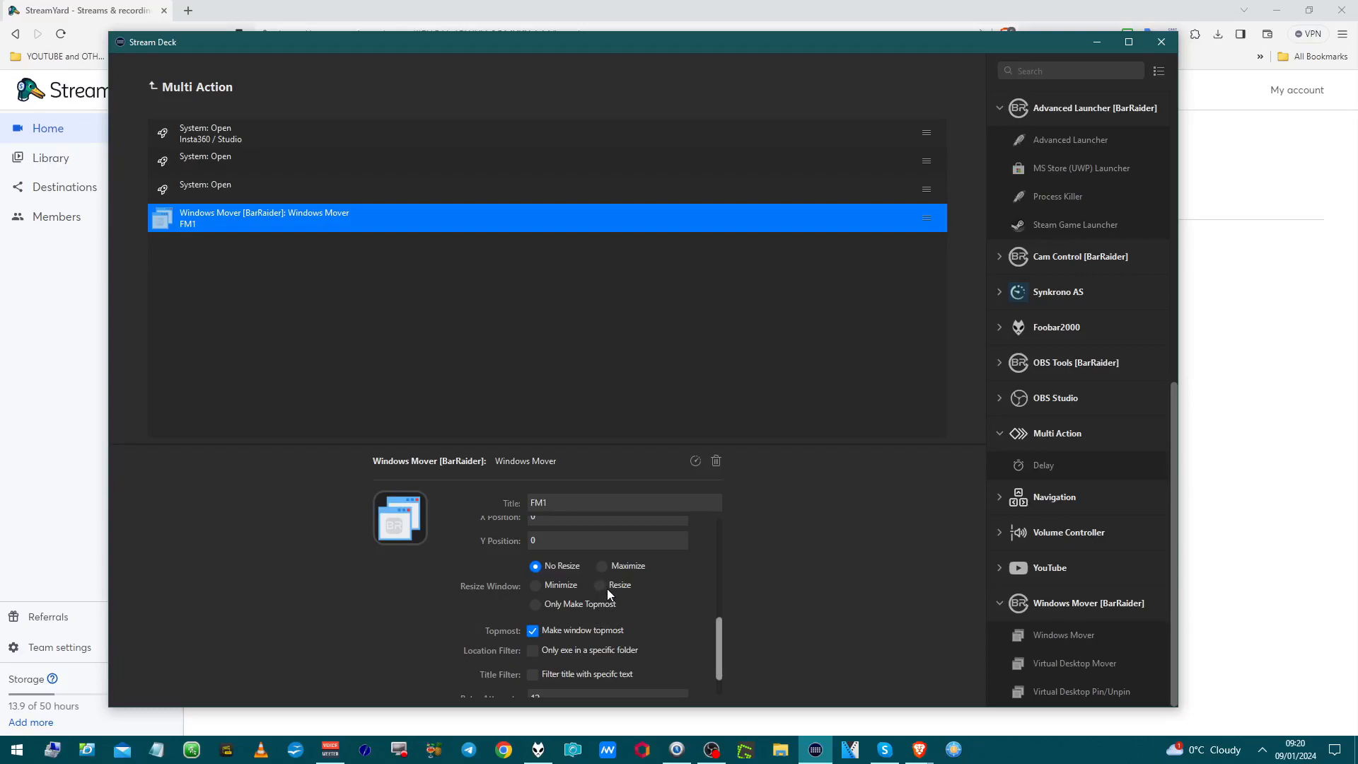
left_click(600, 585)
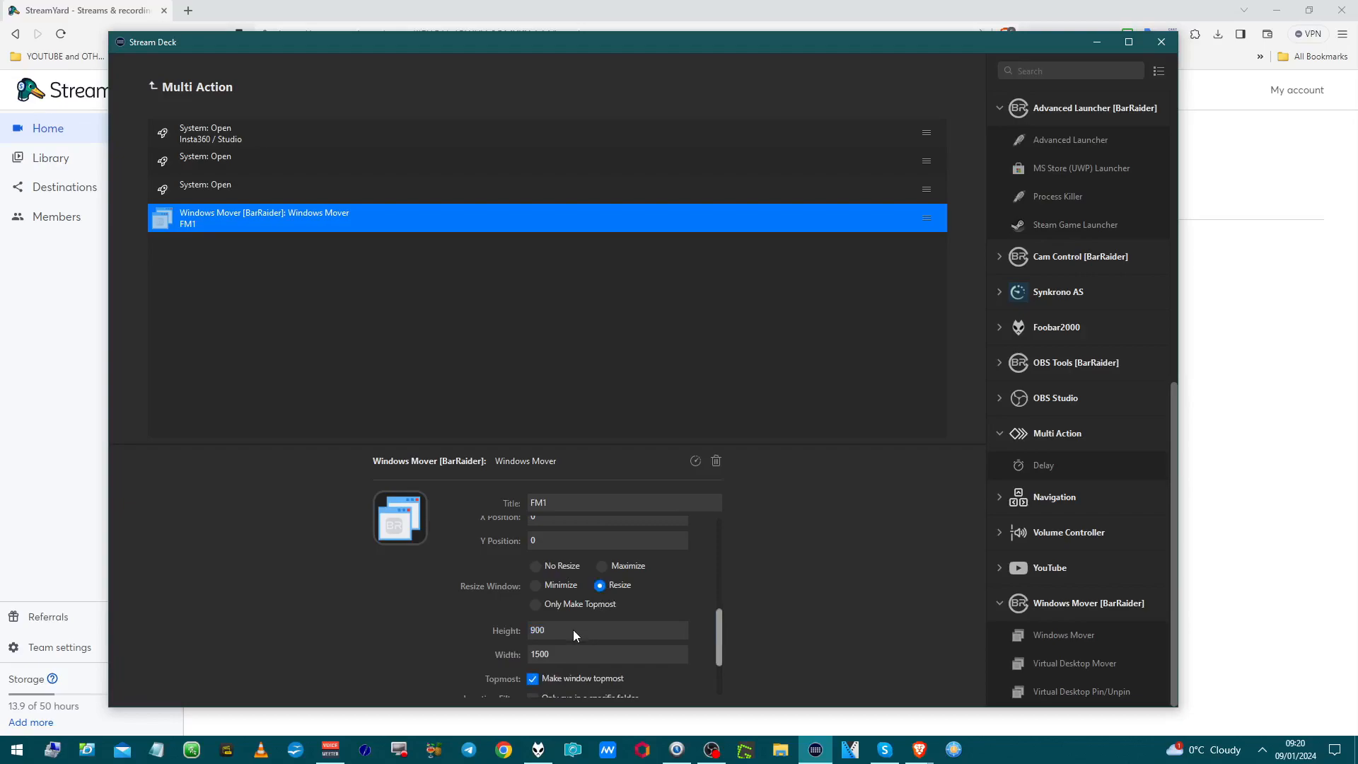
left_click(553, 566)
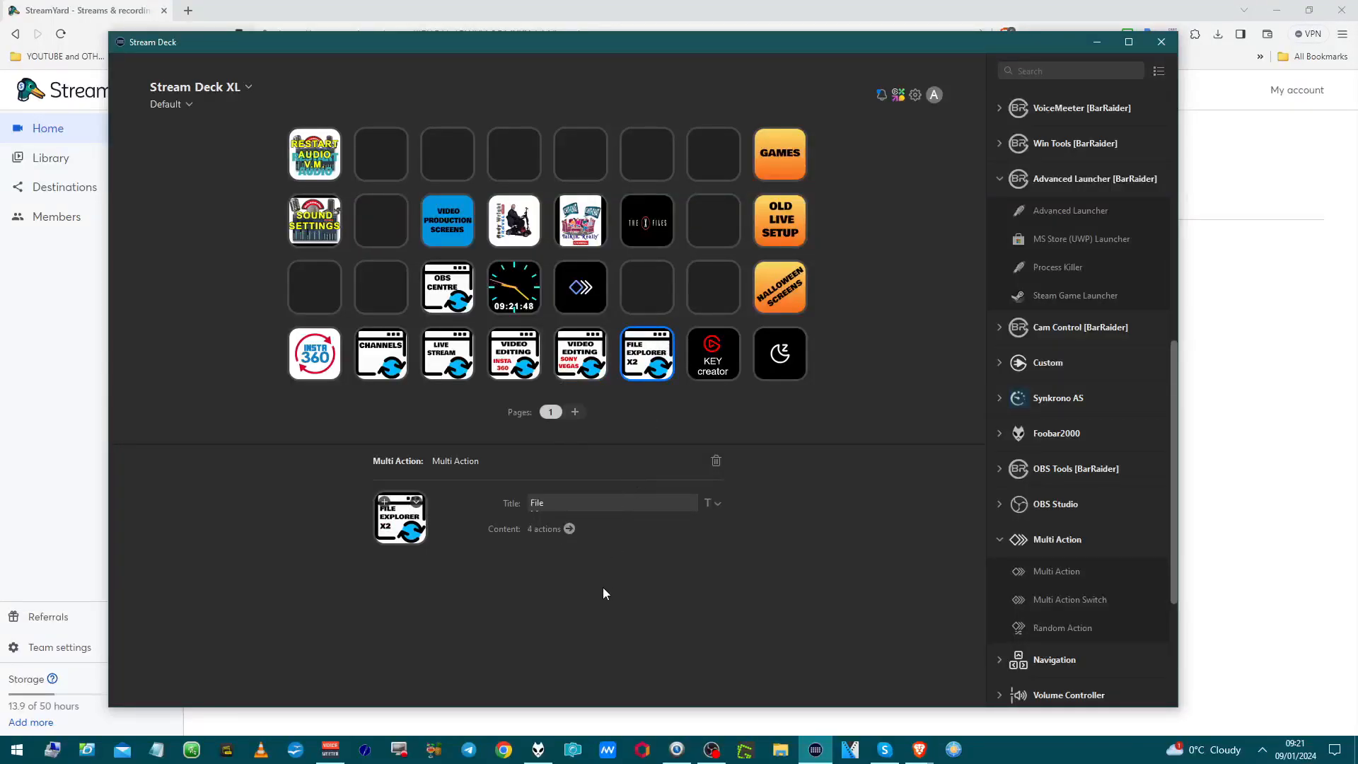
Step: List the File Explorer X2 key's four actions: two System Open launches with Windows Mover steps
left_click(570, 530)
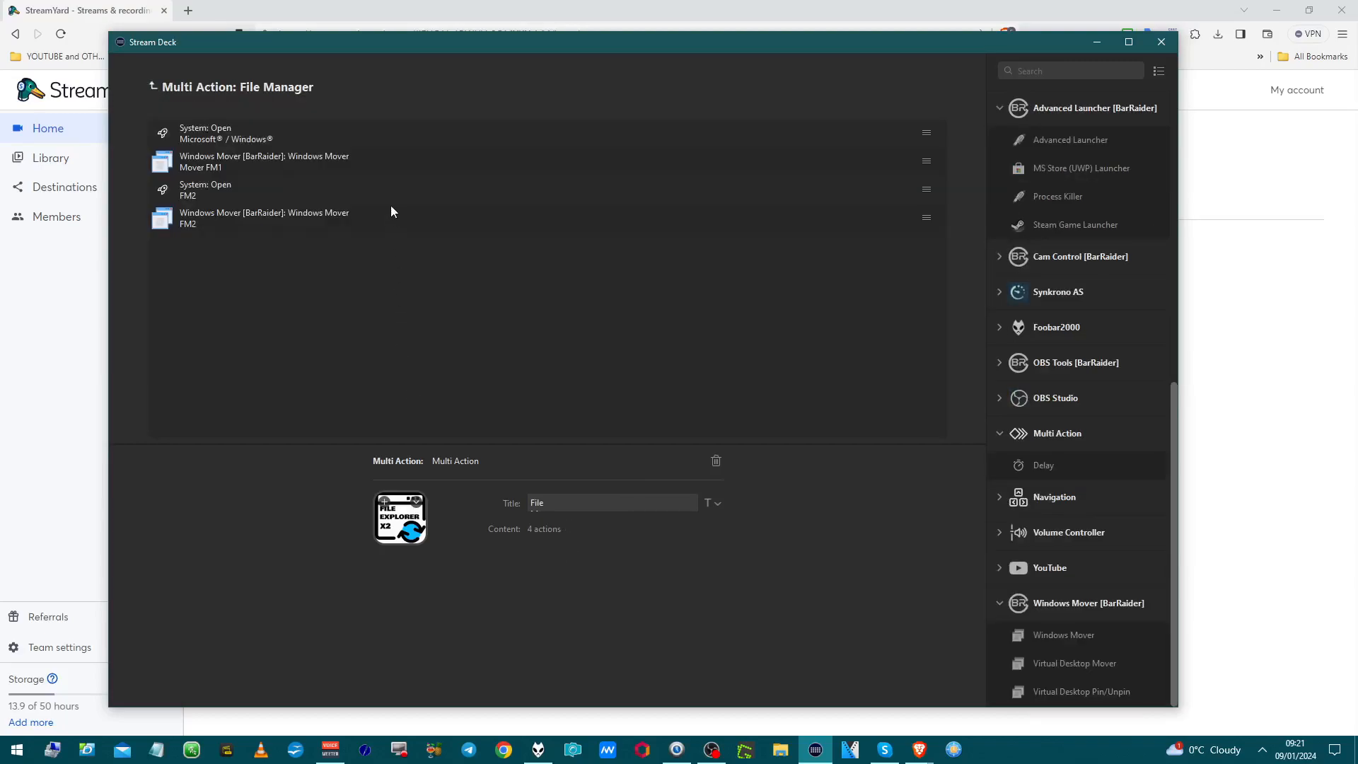
Step: Browse the File Manager key's launch and mover steps, ending on Windows Mover FM1
left_click(389, 161)
left_click(387, 135)
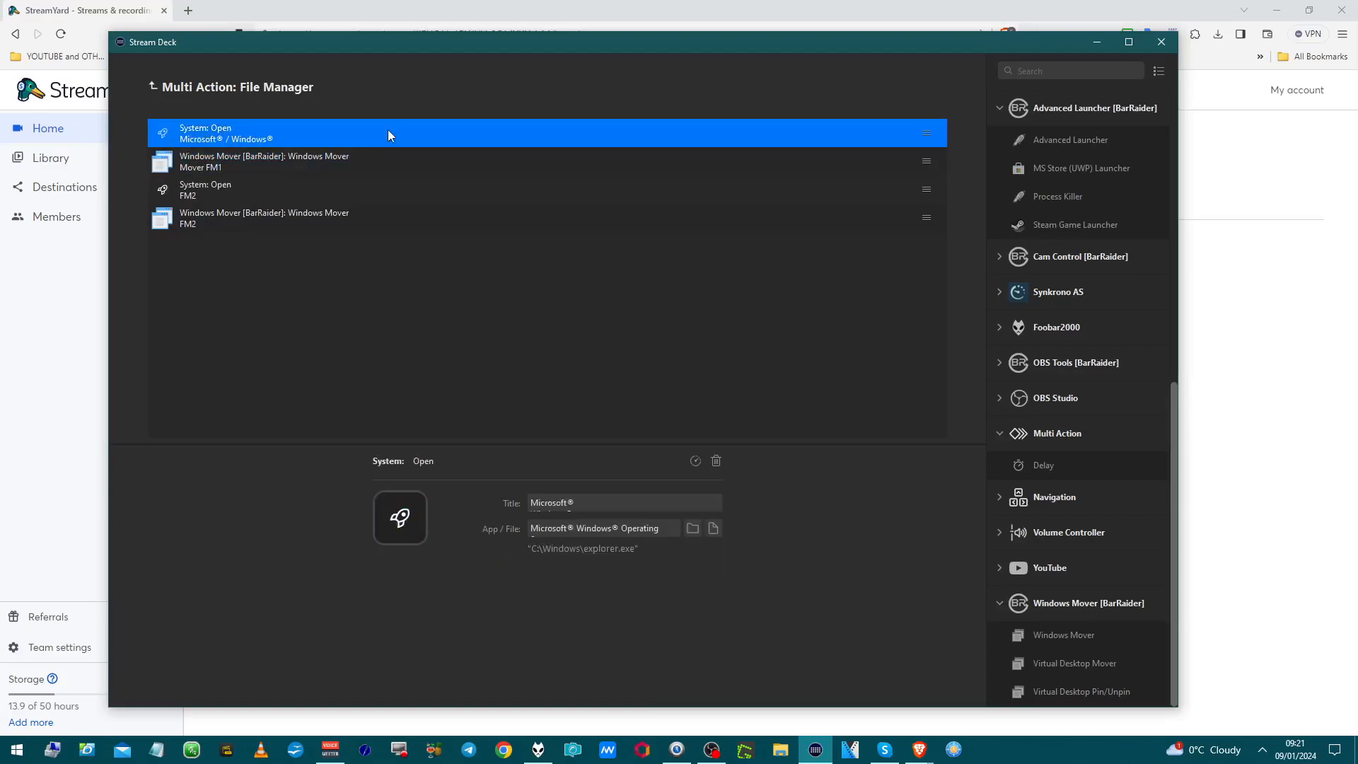
left_click(430, 180)
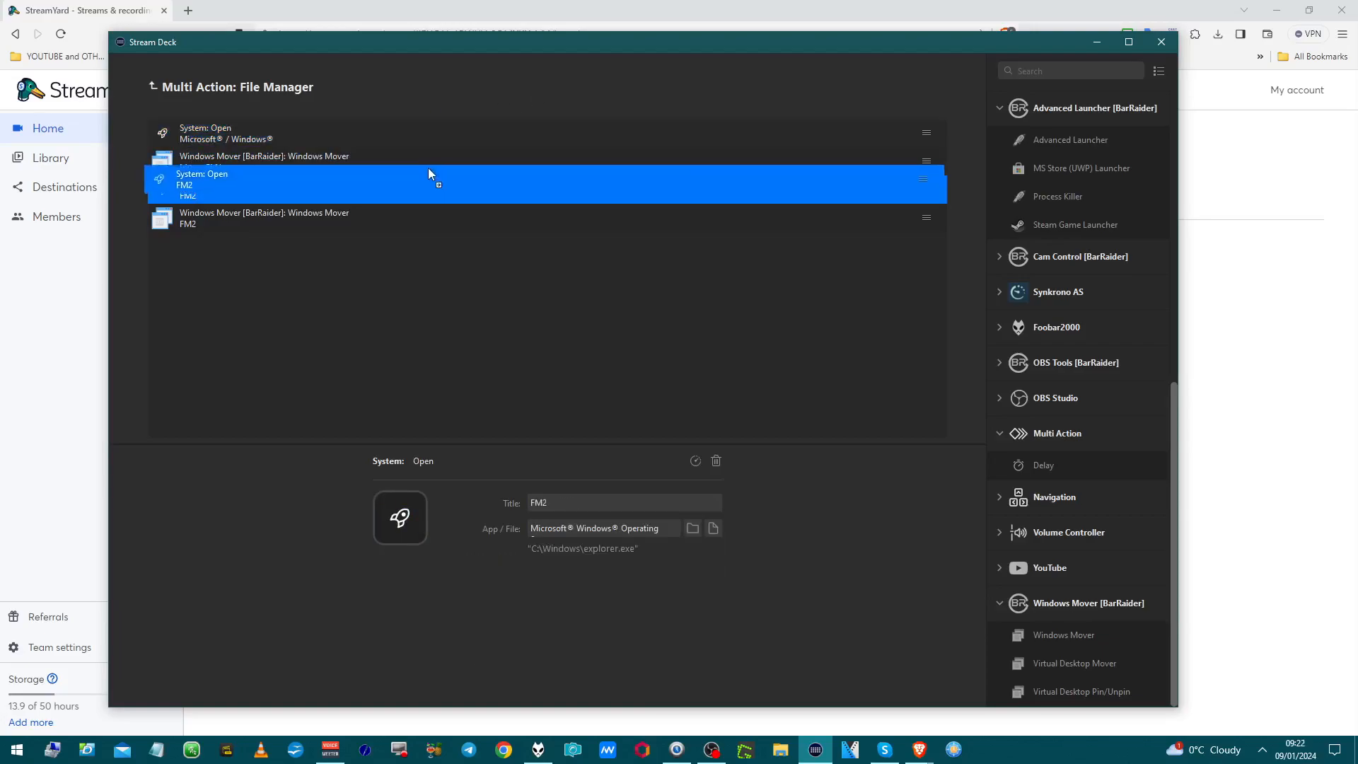
left_click(428, 163)
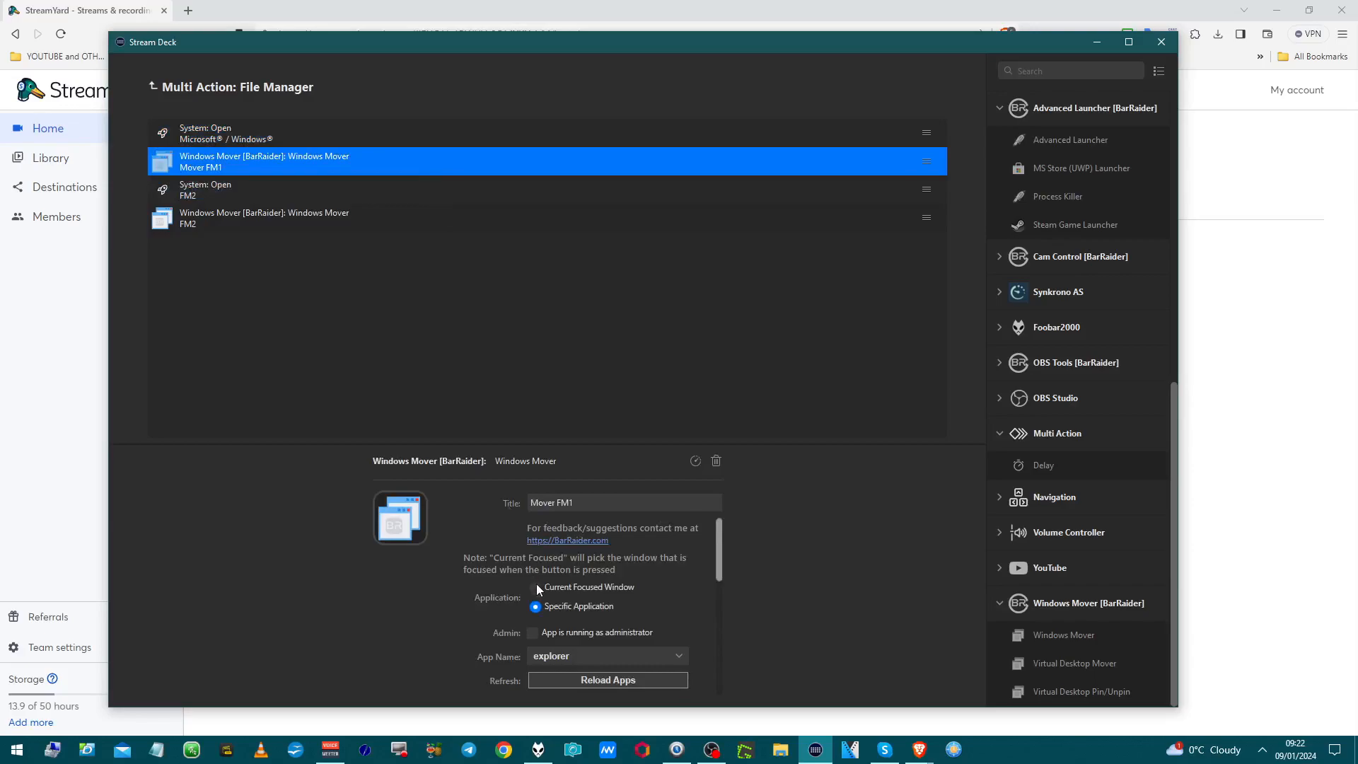
Step: Confirm FM1 targets screen 2260WG5 (1903) with friendly names, then show the FM2 mover settings
scroll(537, 587, "down", 3)
left_click(543, 608)
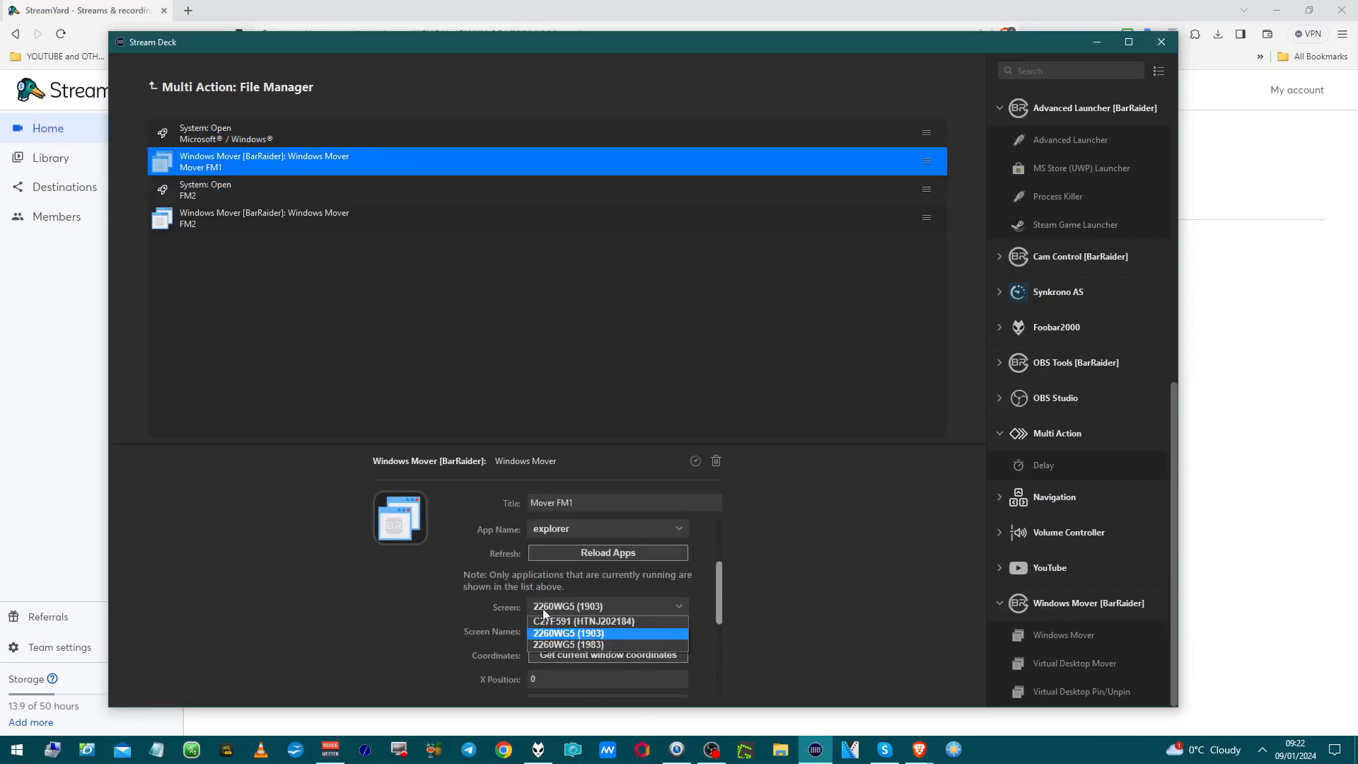
left_click(546, 633)
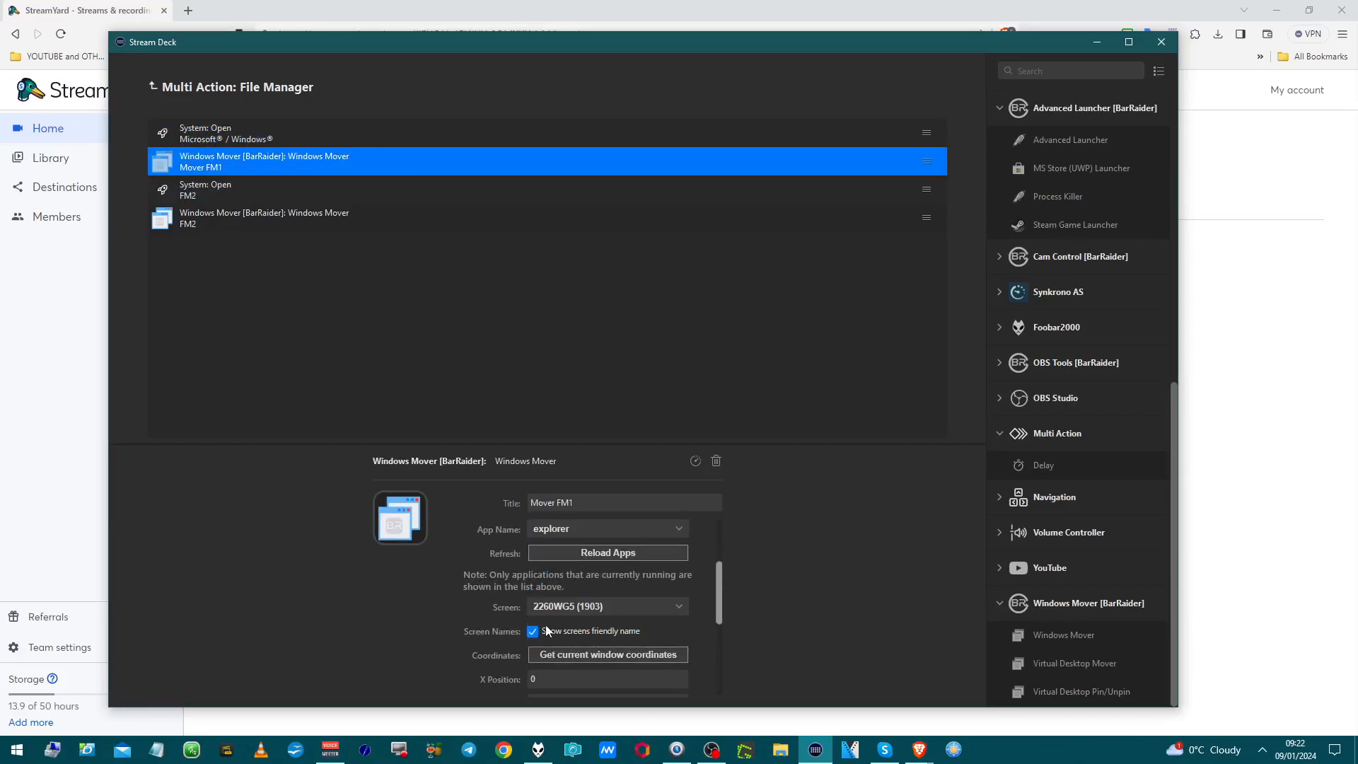
left_click(546, 629)
left_click(547, 629)
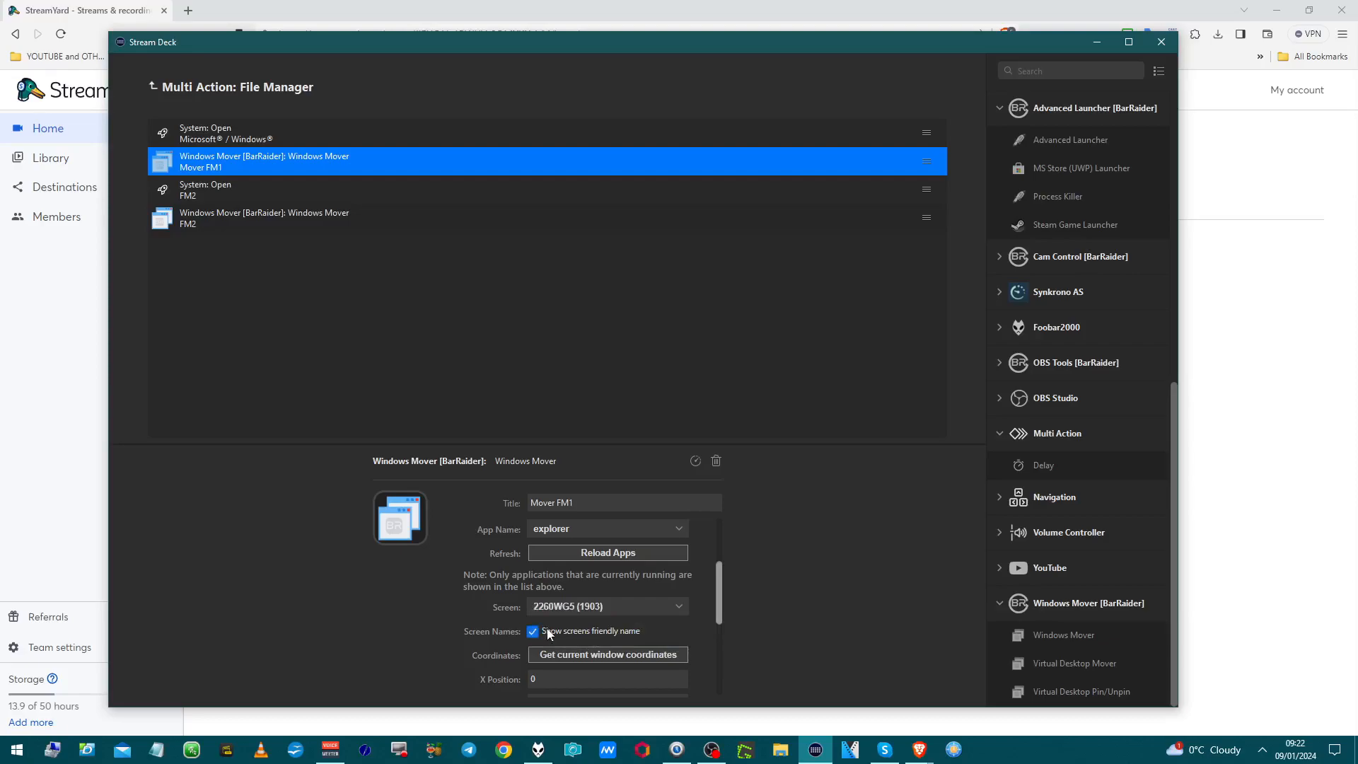
left_click(379, 215)
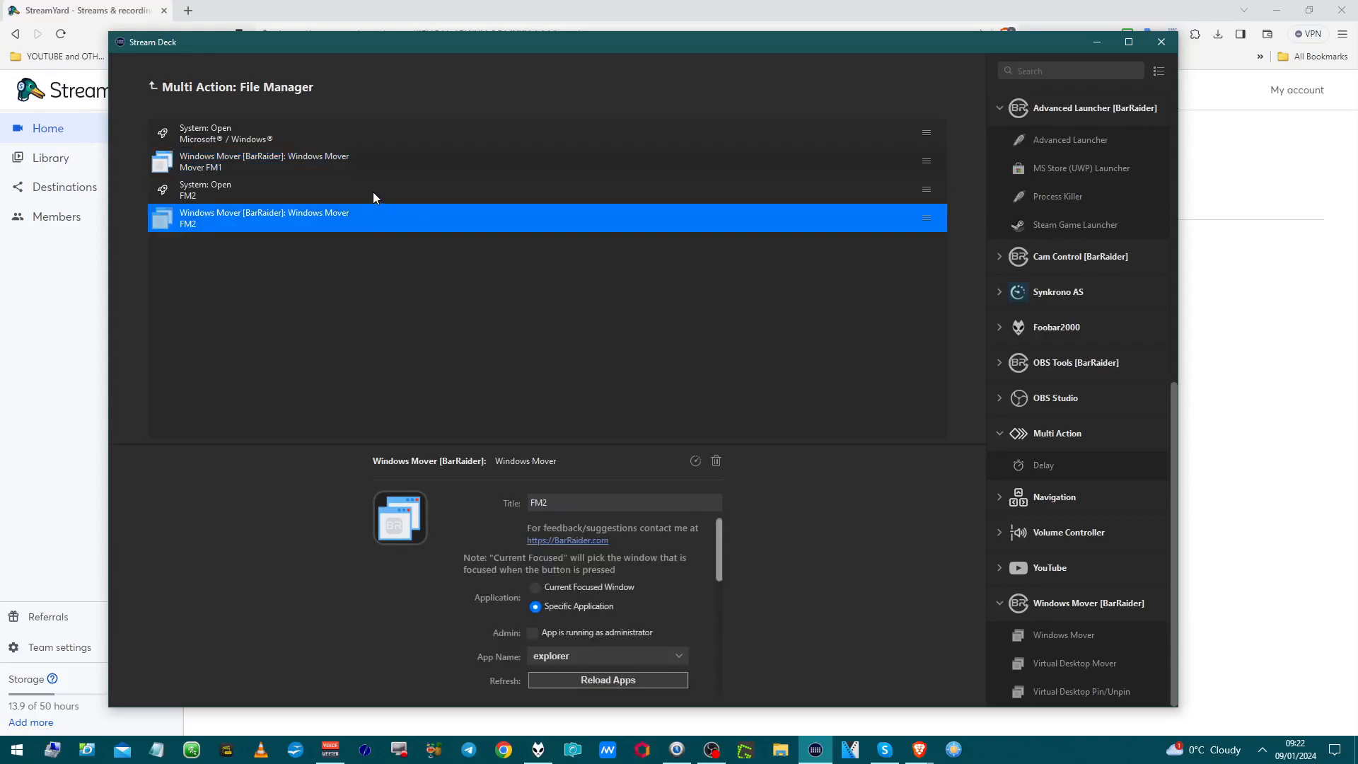
Step: Check FM2's Screen list, keeping 2260WG5 (1983) and restoring friendly monitor names
scroll(509, 600, "down", 3)
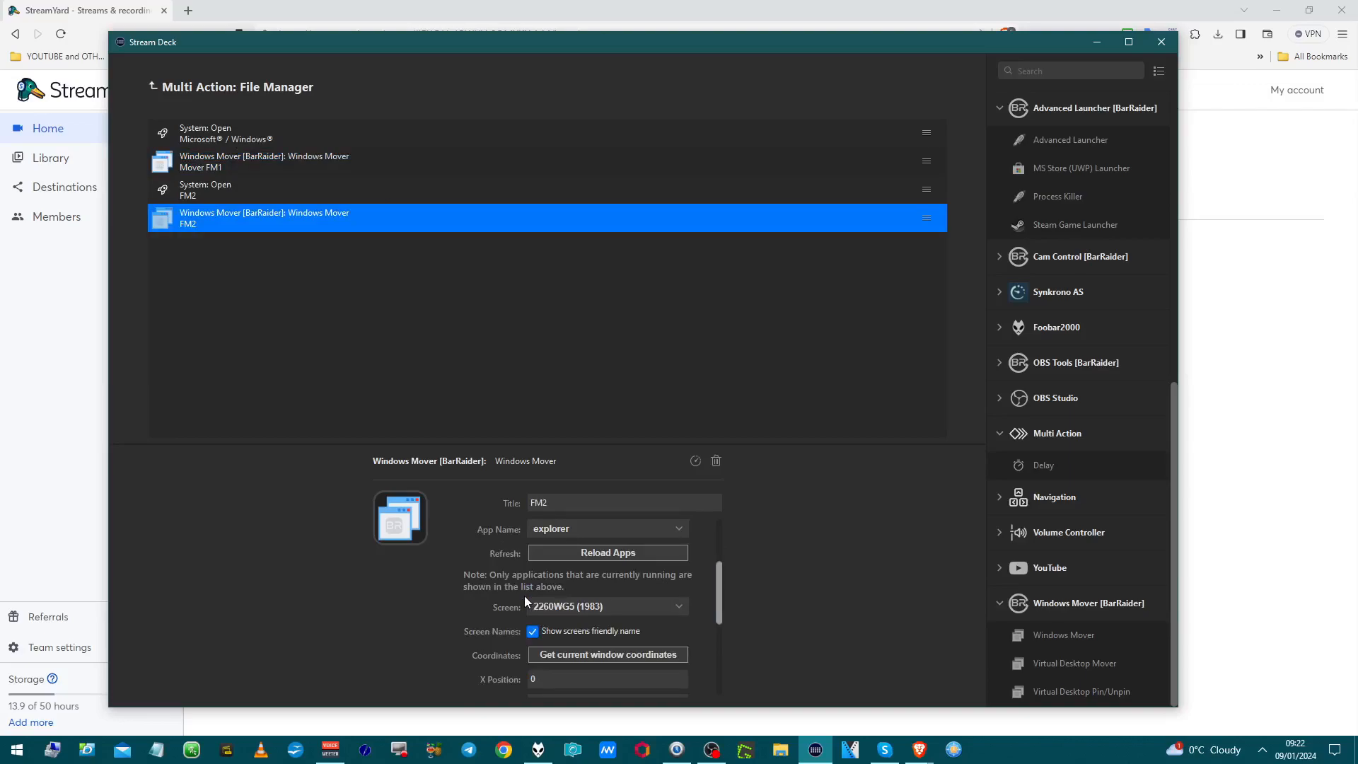
left_click(542, 609)
left_click(543, 610)
left_click(542, 634)
left_click(571, 627)
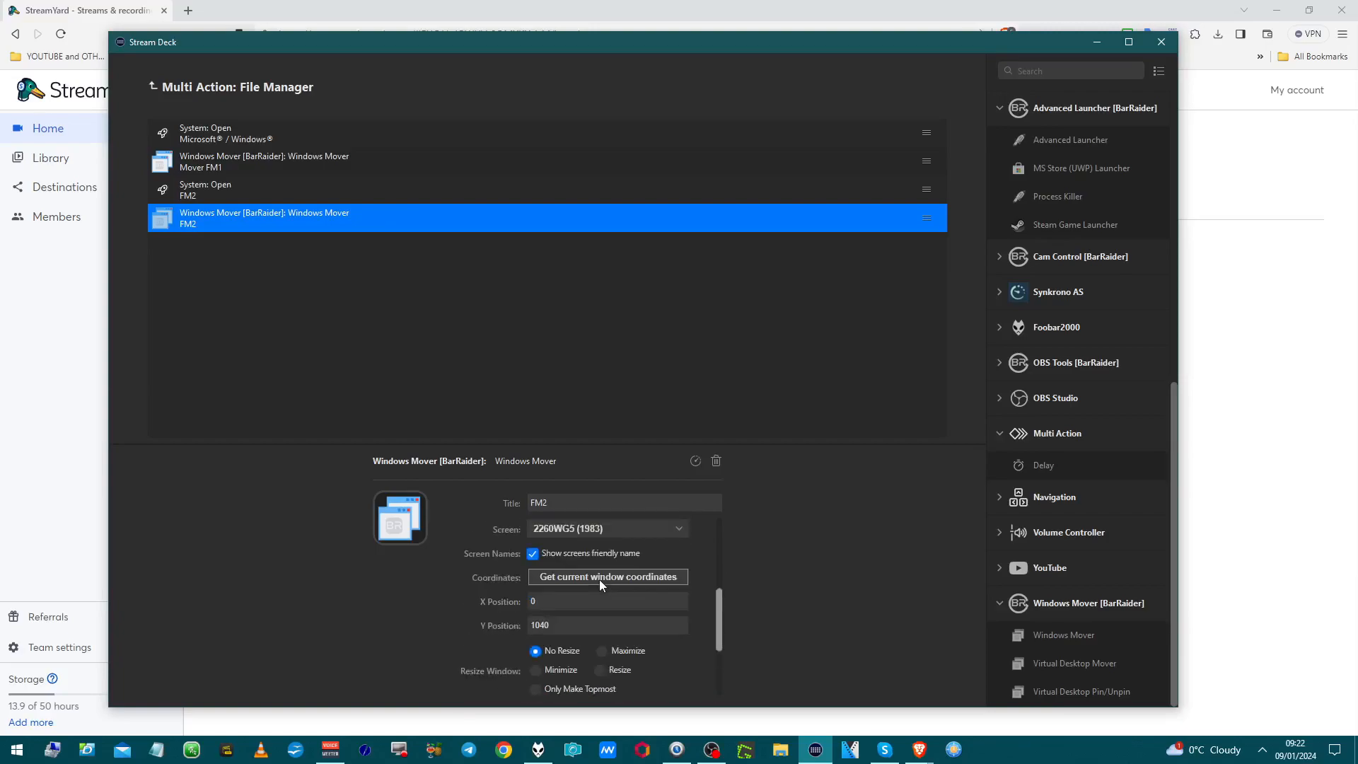
Step: Reconfirm 2260WG5 (1983) as FM2's target screen and return to the Default key layout
scroll(600, 584, "up", 2)
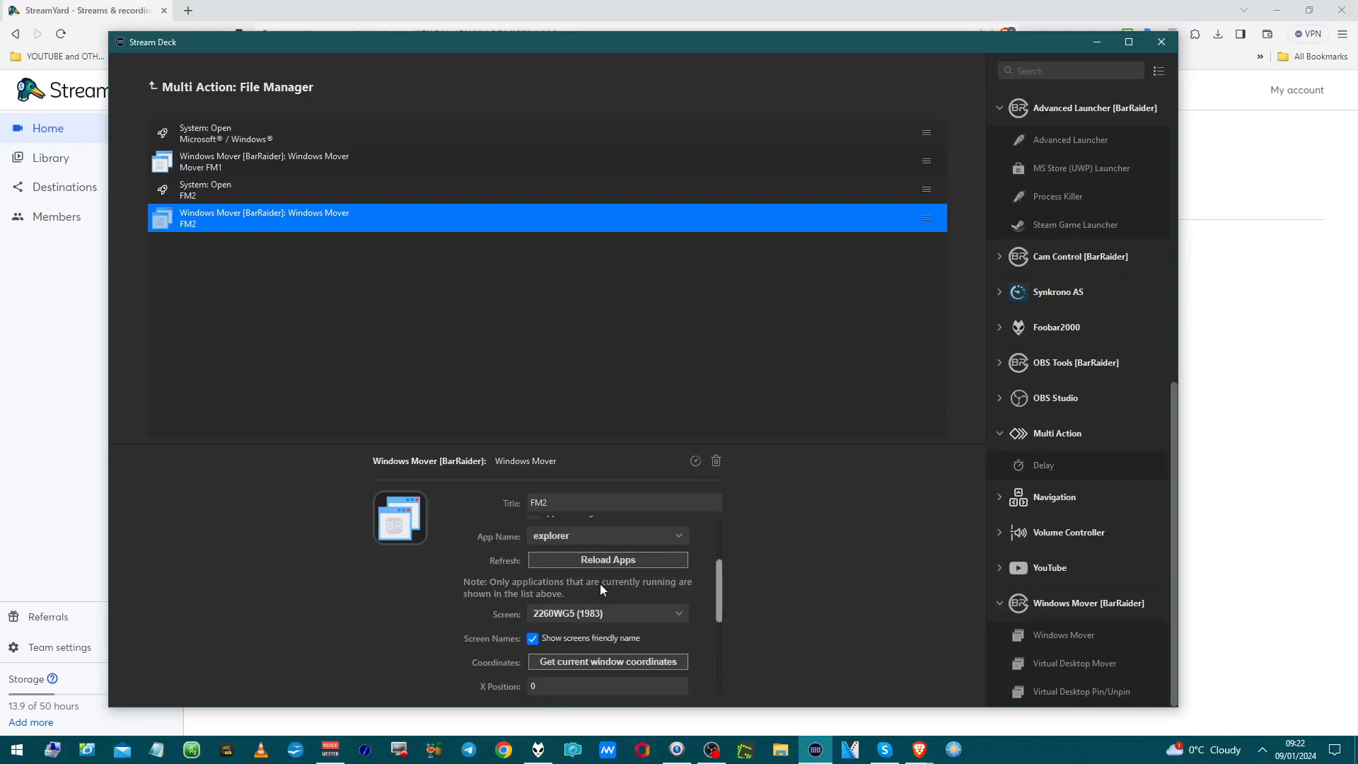
scroll(600, 589, "up", 2)
scroll(600, 578, "down", 3)
scroll(600, 577, "up", 3)
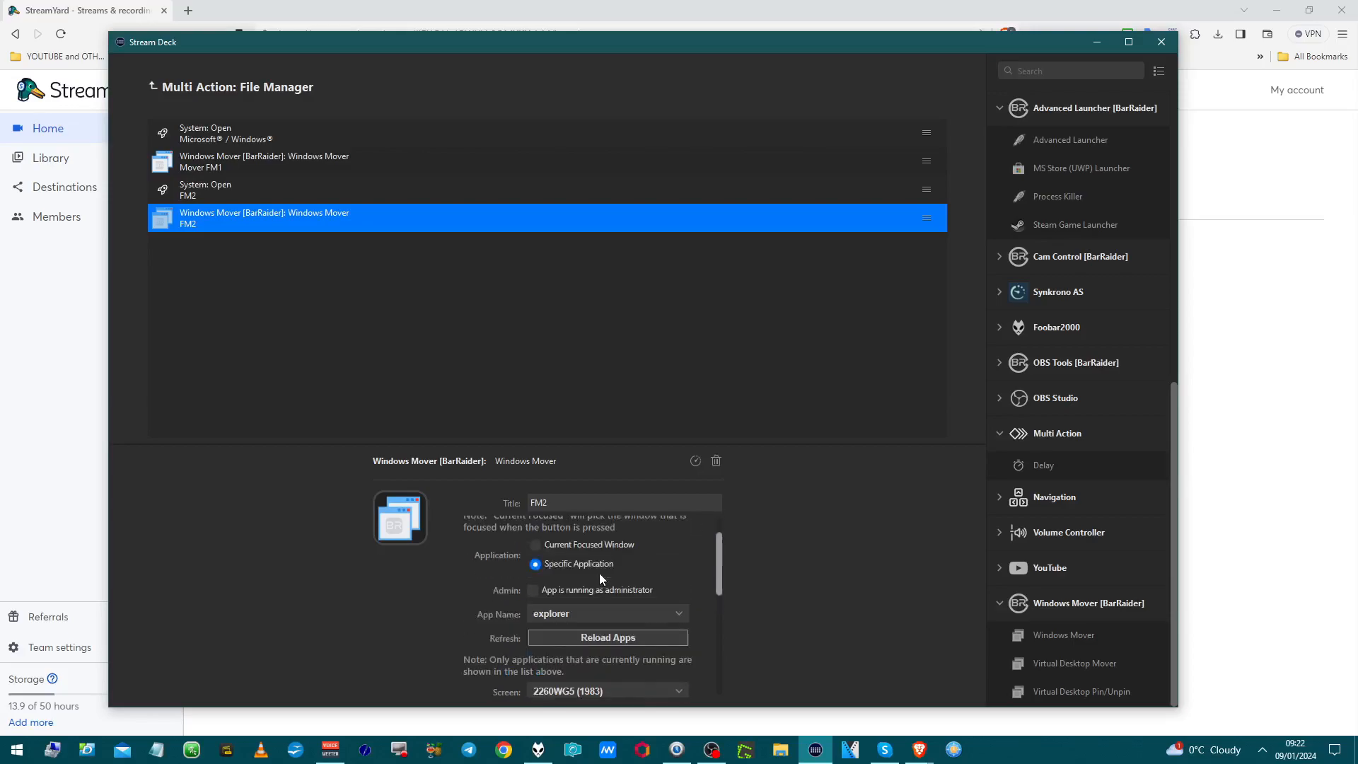
scroll(606, 574, "down", 5)
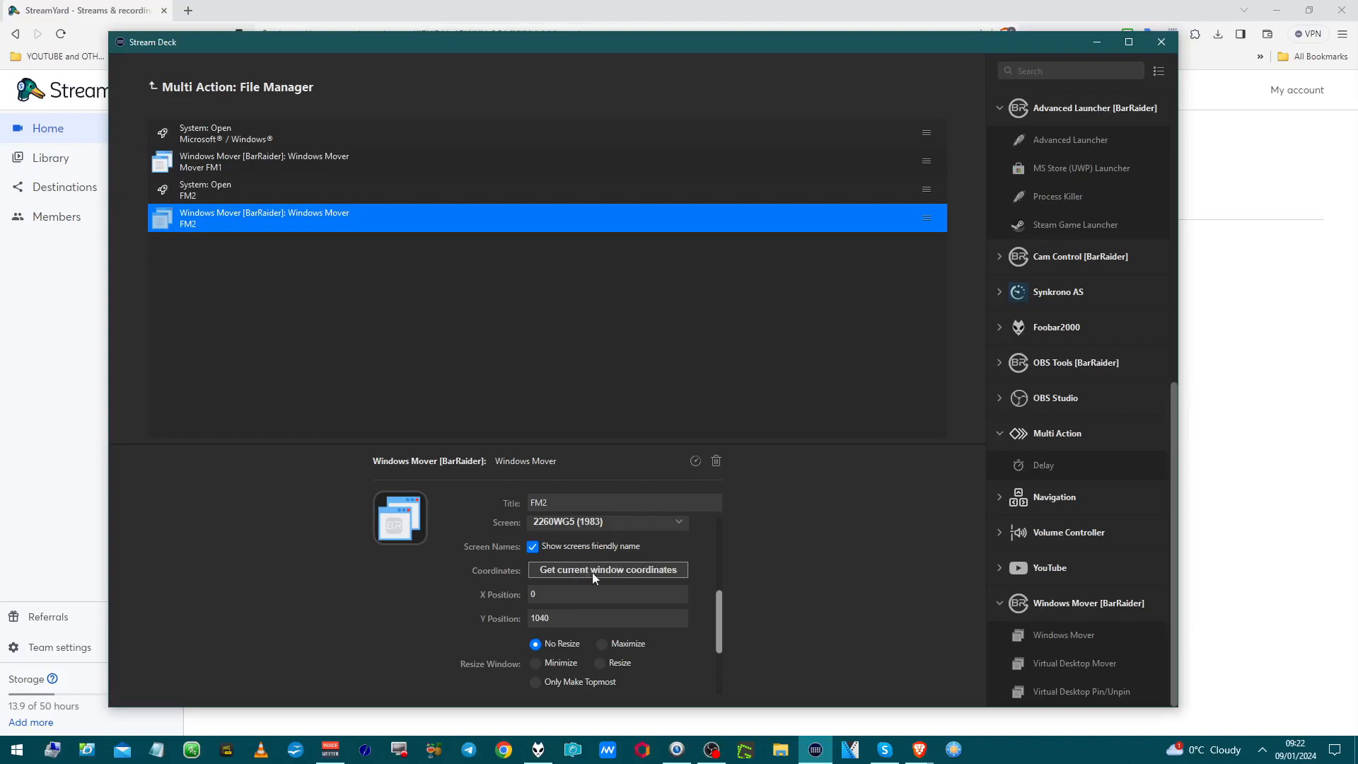
left_click(605, 523)
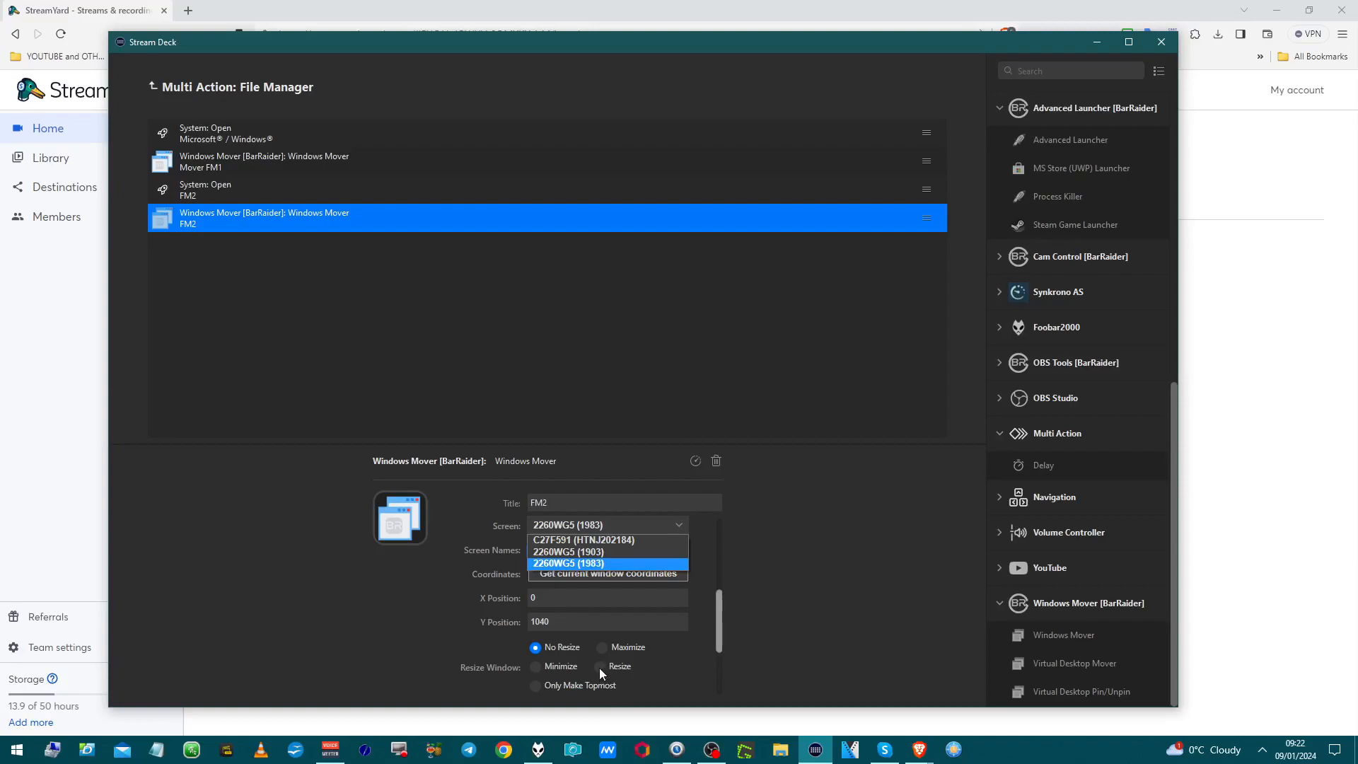
left_click(452, 587)
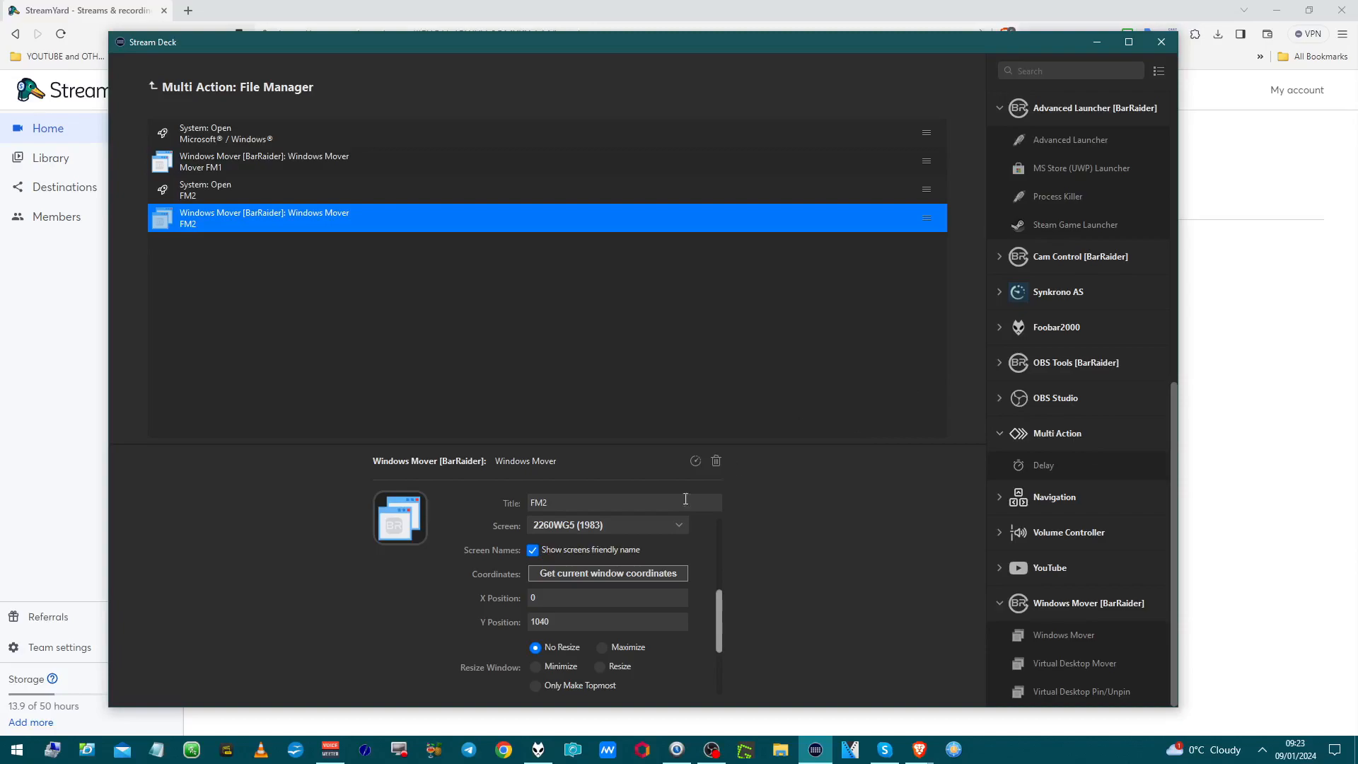
left_click(151, 86)
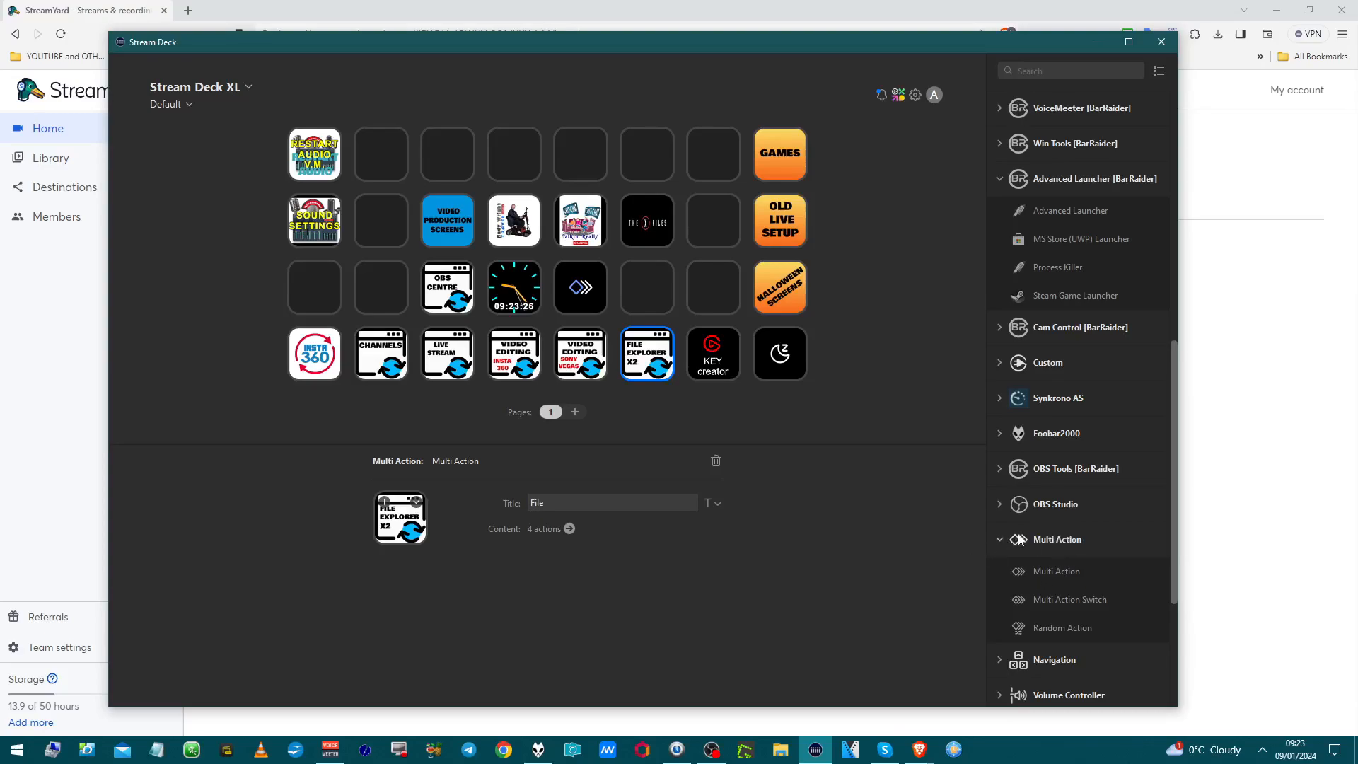
Step: Browse the actions panel, briefly expanding and collapsing the BarRaider and VoiceMeeter [BarRaider] groups
scroll(1020, 540, "down", 3)
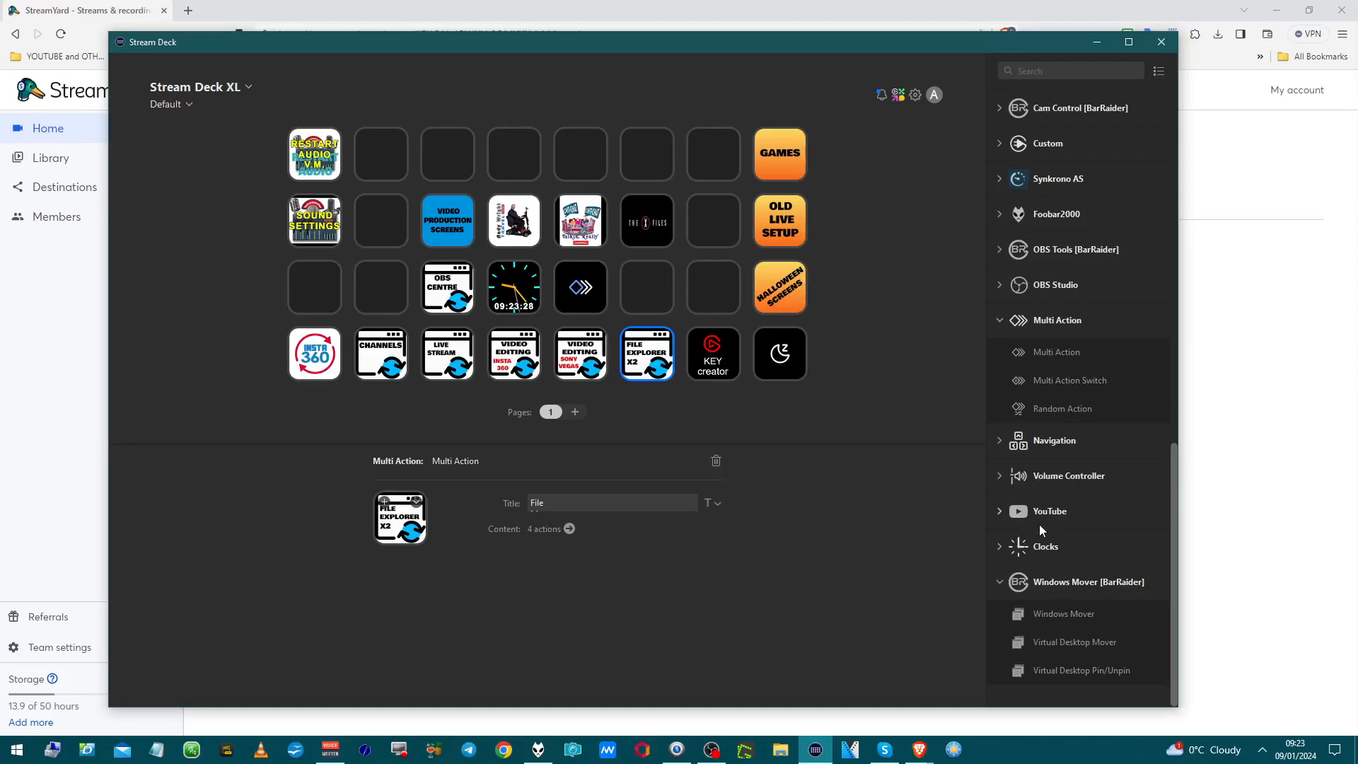
scroll(1039, 529, "up", 3)
scroll(1038, 529, "down", 3)
scroll(1038, 529, "up", 4)
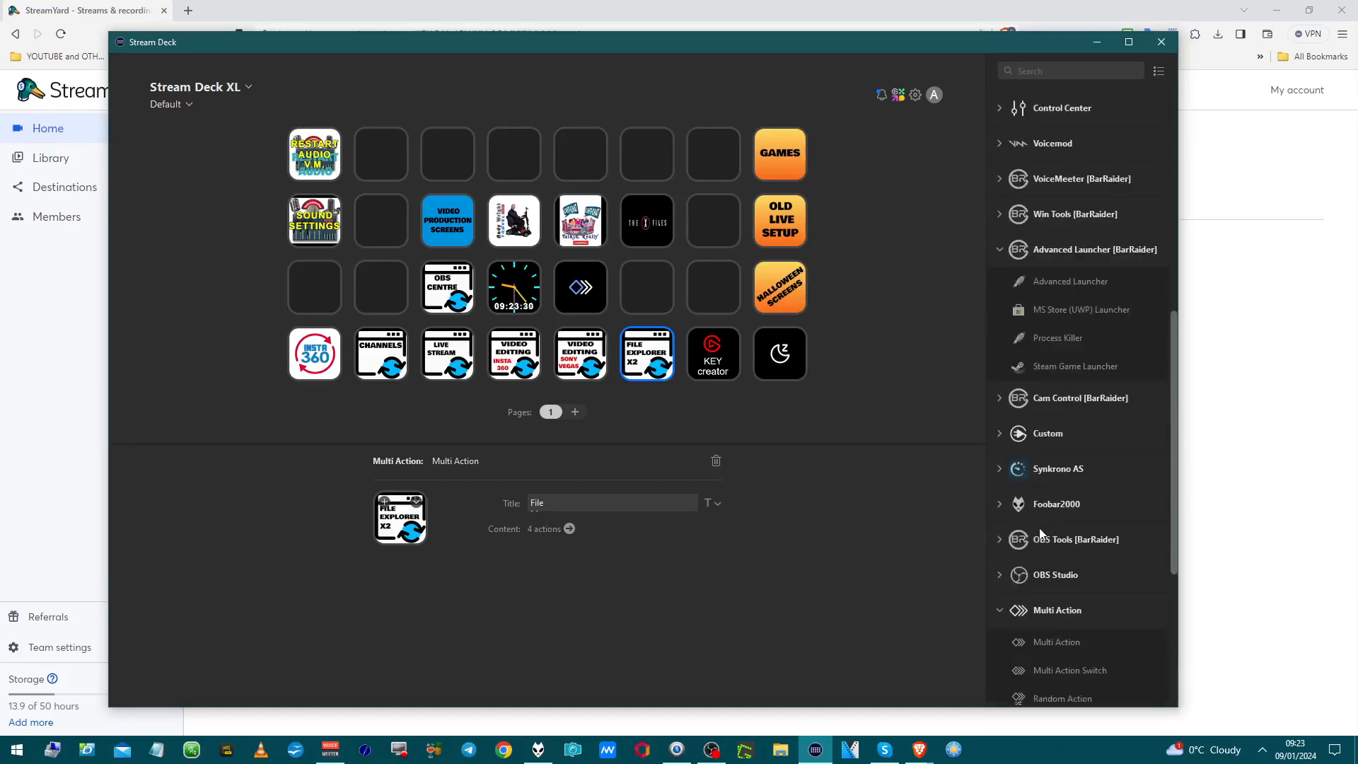
scroll(1040, 532, "up", 2)
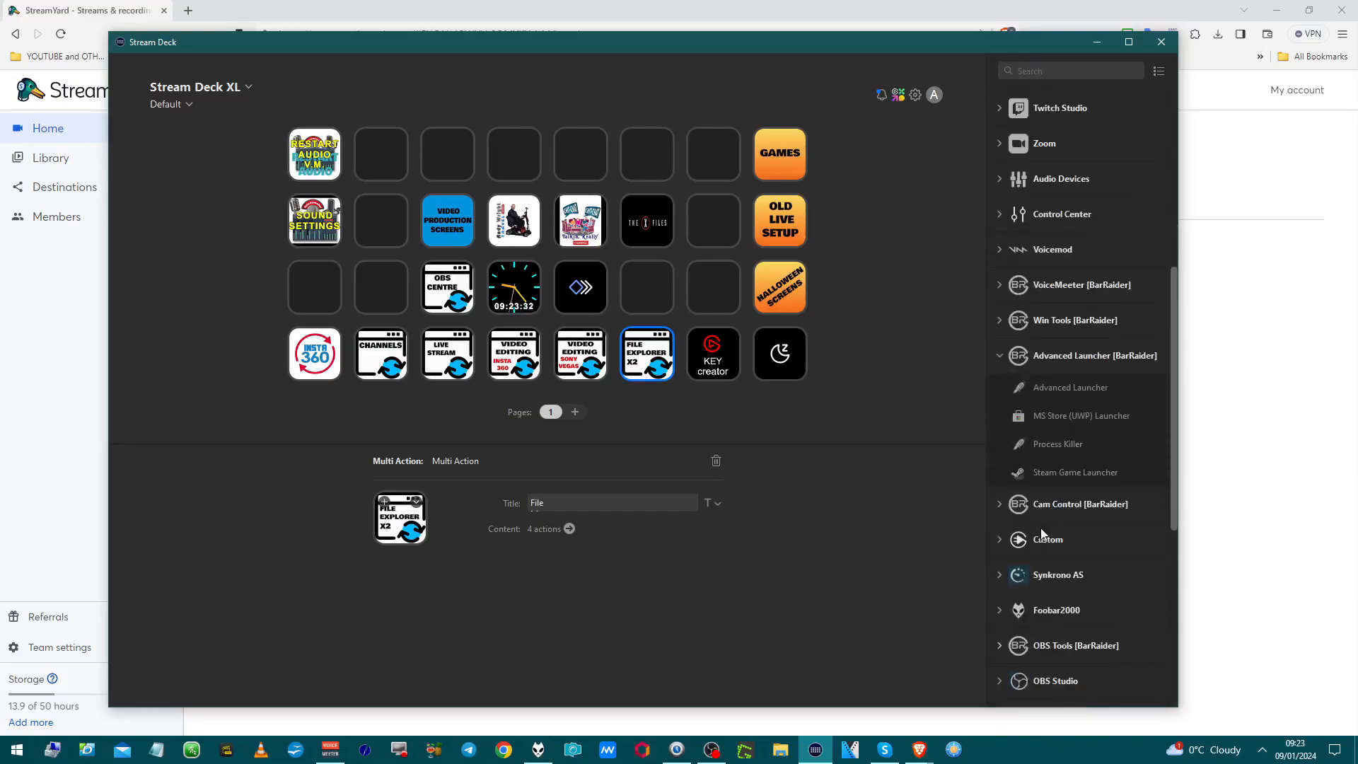
scroll(1041, 532, "up", 3)
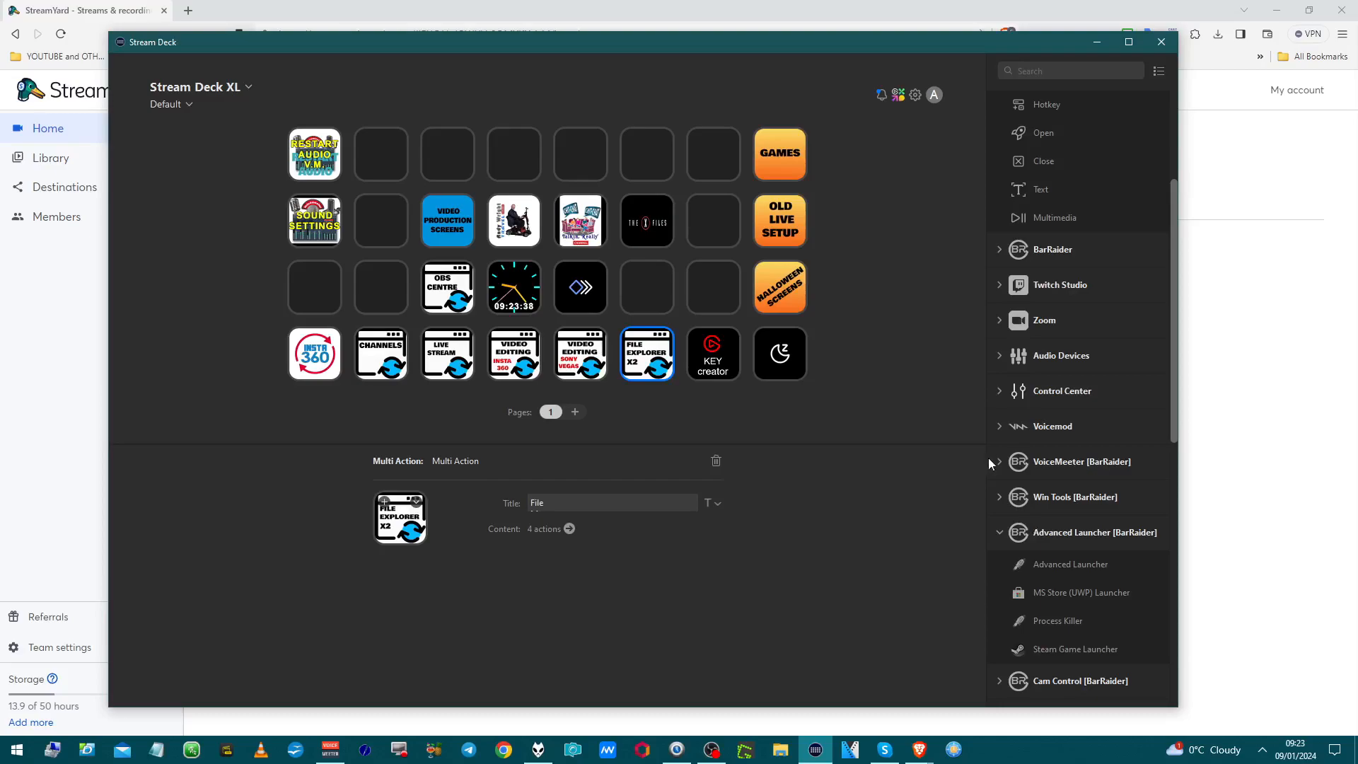
left_click(999, 250)
left_click(999, 251)
left_click(999, 462)
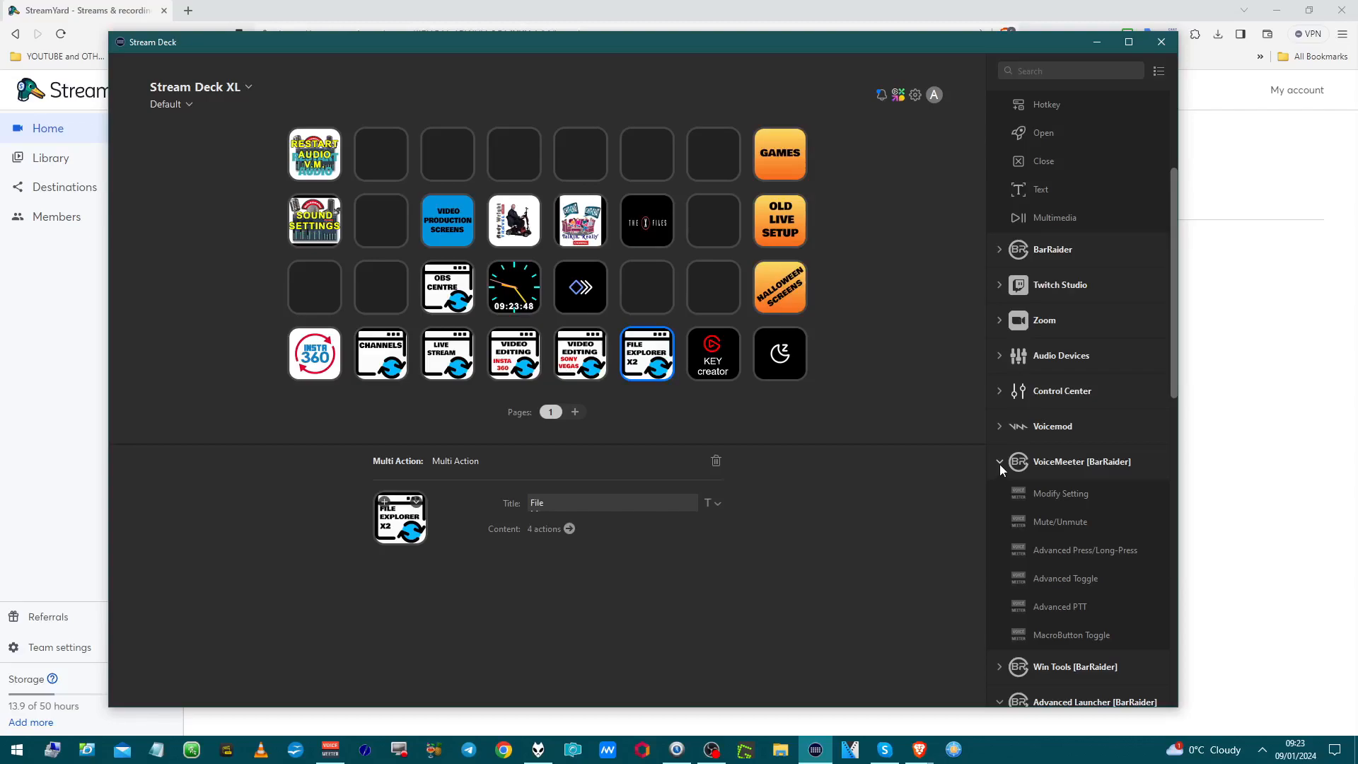
left_click(999, 463)
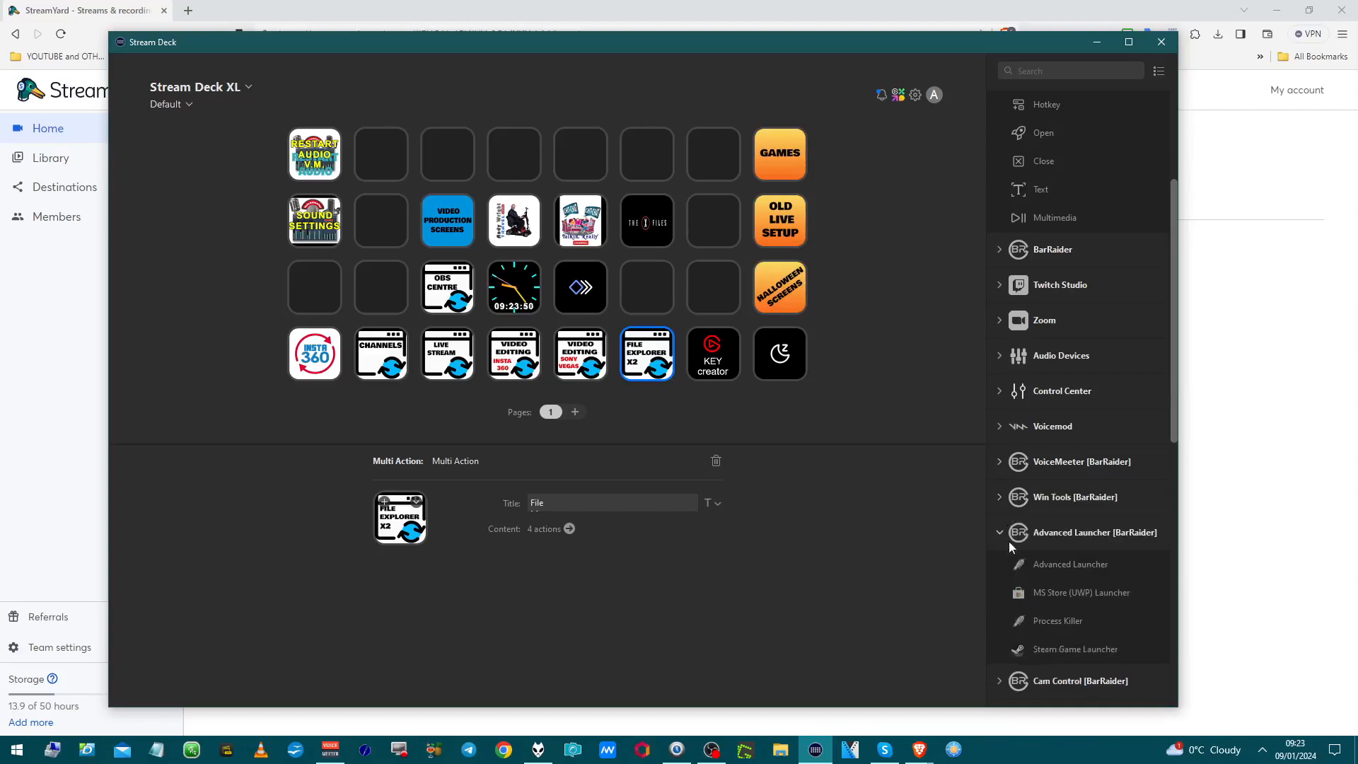
Step: Peek into the Custom group, then expand OBS Tools [BarRaider] to show Browser Source, CPU Usage and more
scroll(1011, 559, "down", 4)
scroll(1007, 558, "up", 2)
scroll(1008, 545, "down", 2)
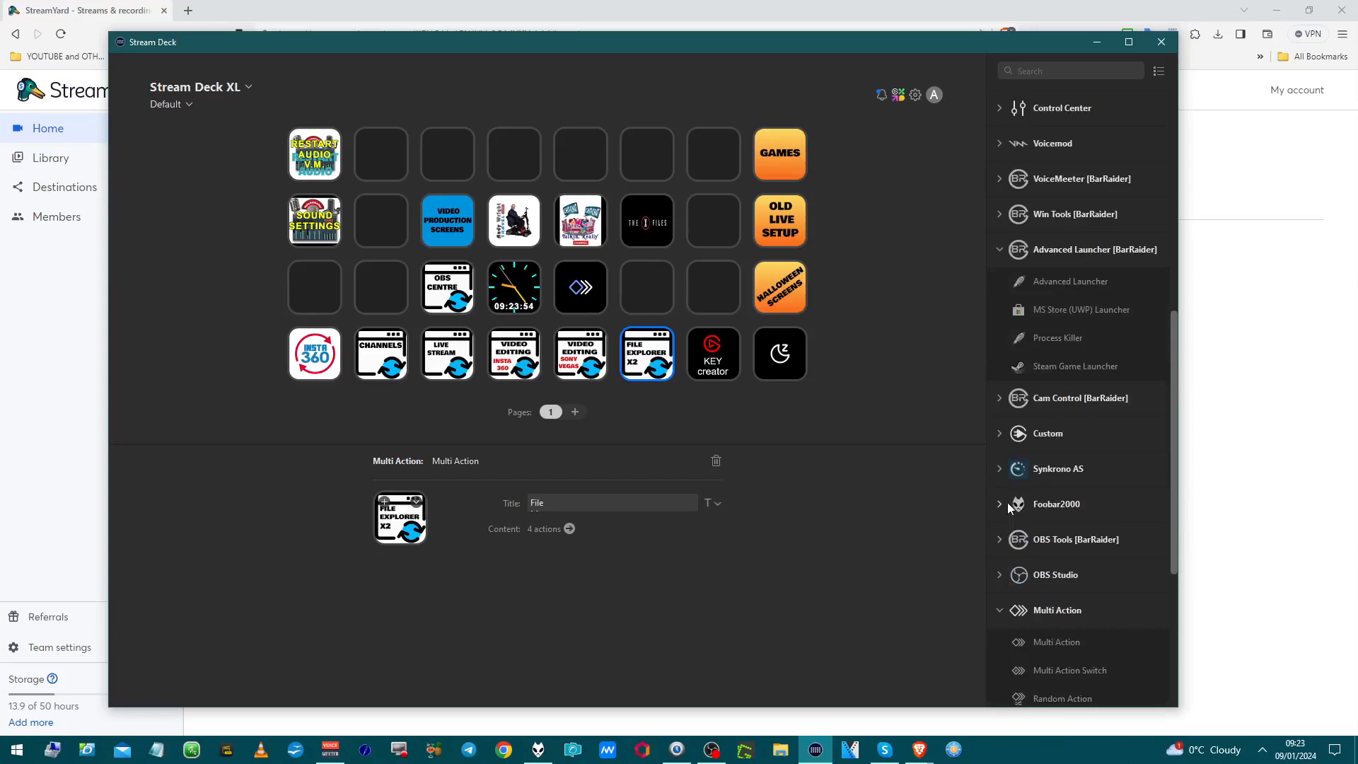
left_click(1001, 431)
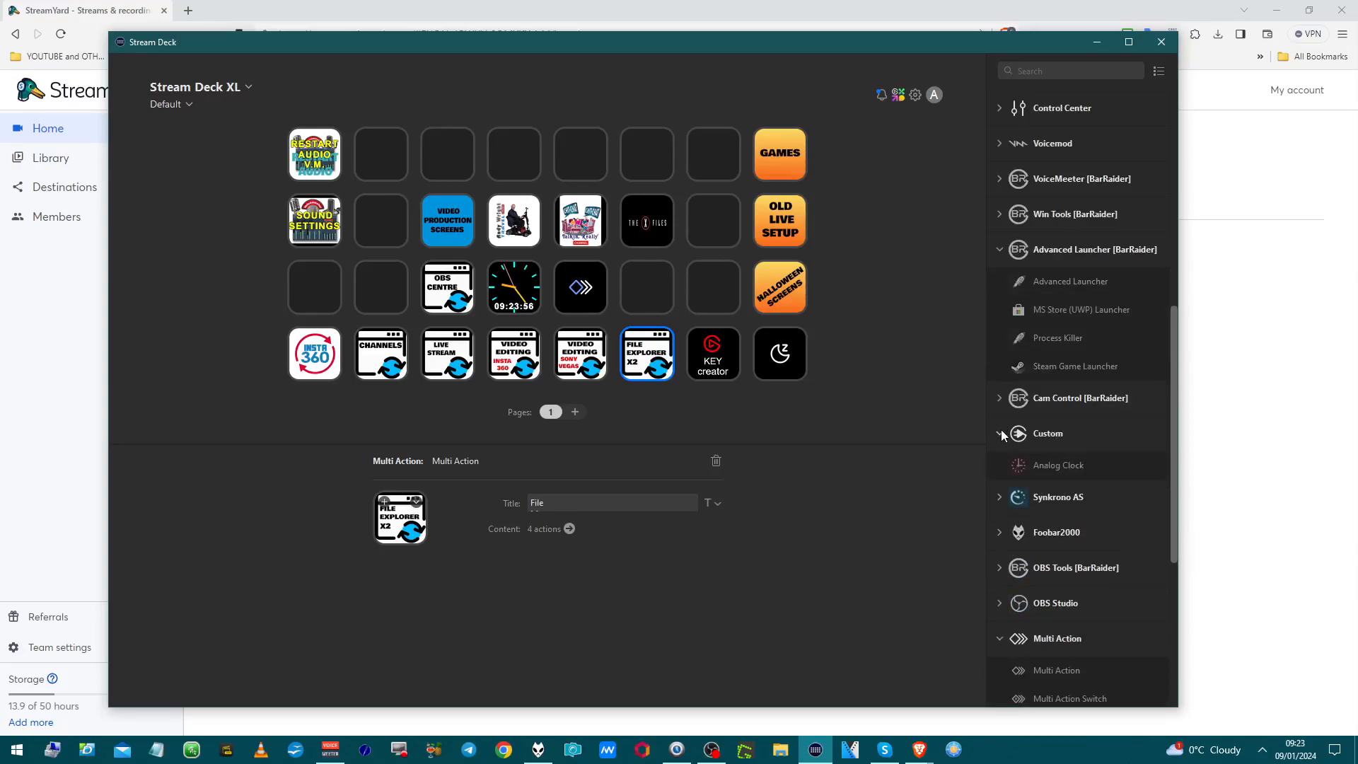
left_click(1000, 432)
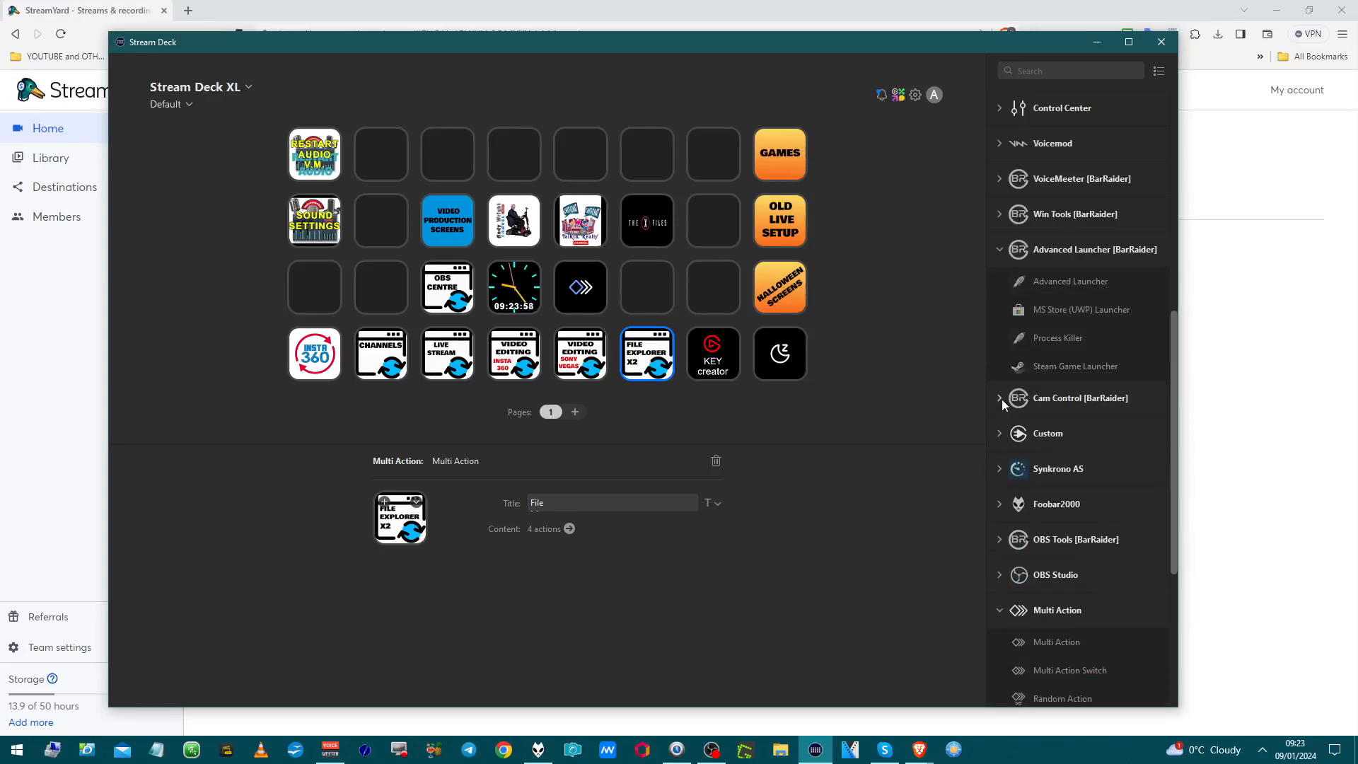
left_click(1001, 540)
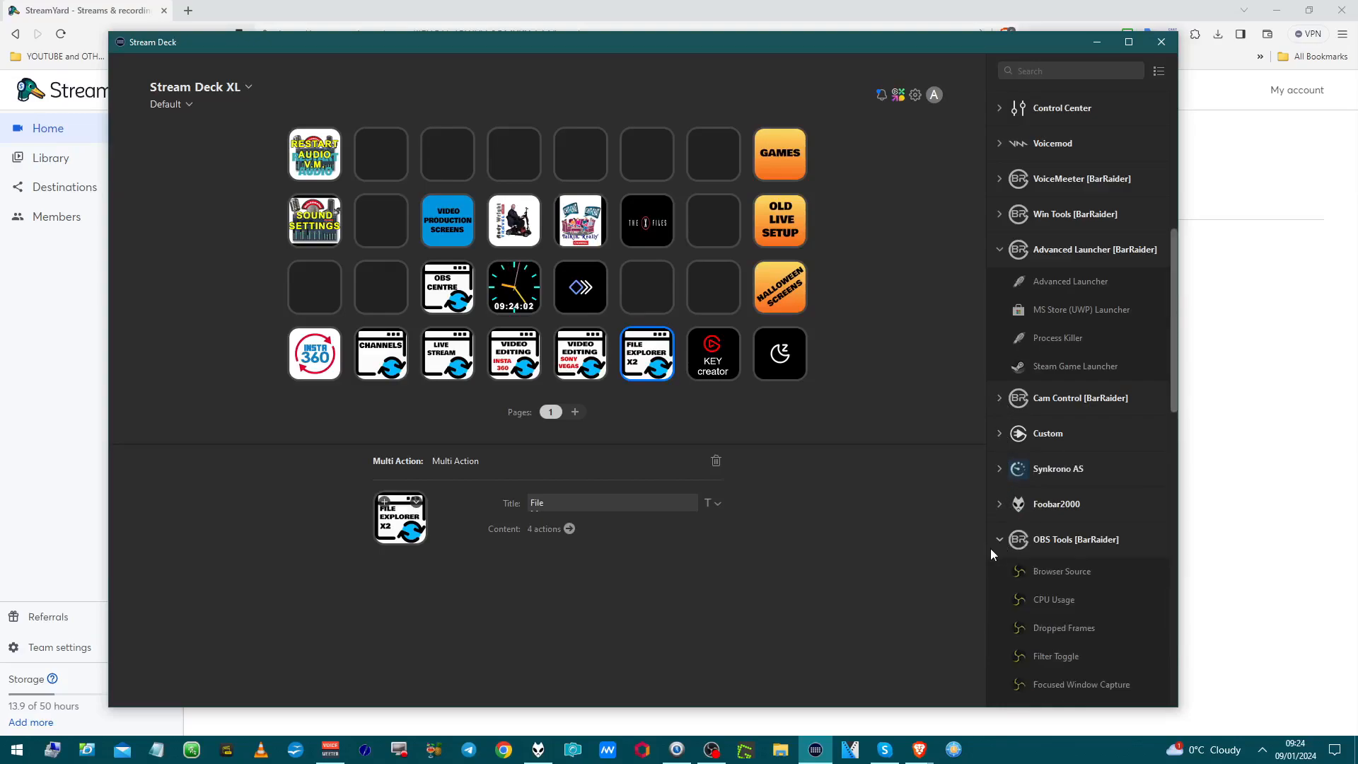
scroll(990, 549, "down", 10)
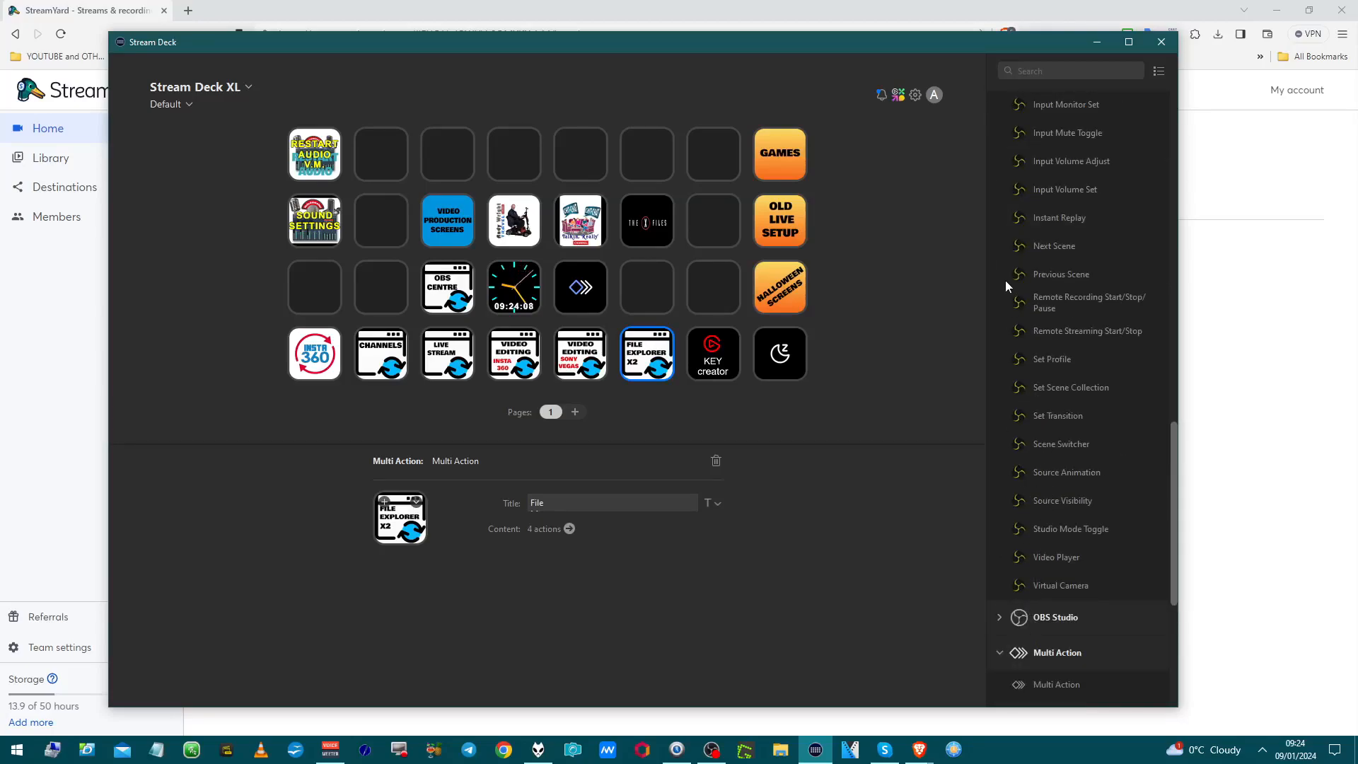
scroll(1008, 265, "up", 4)
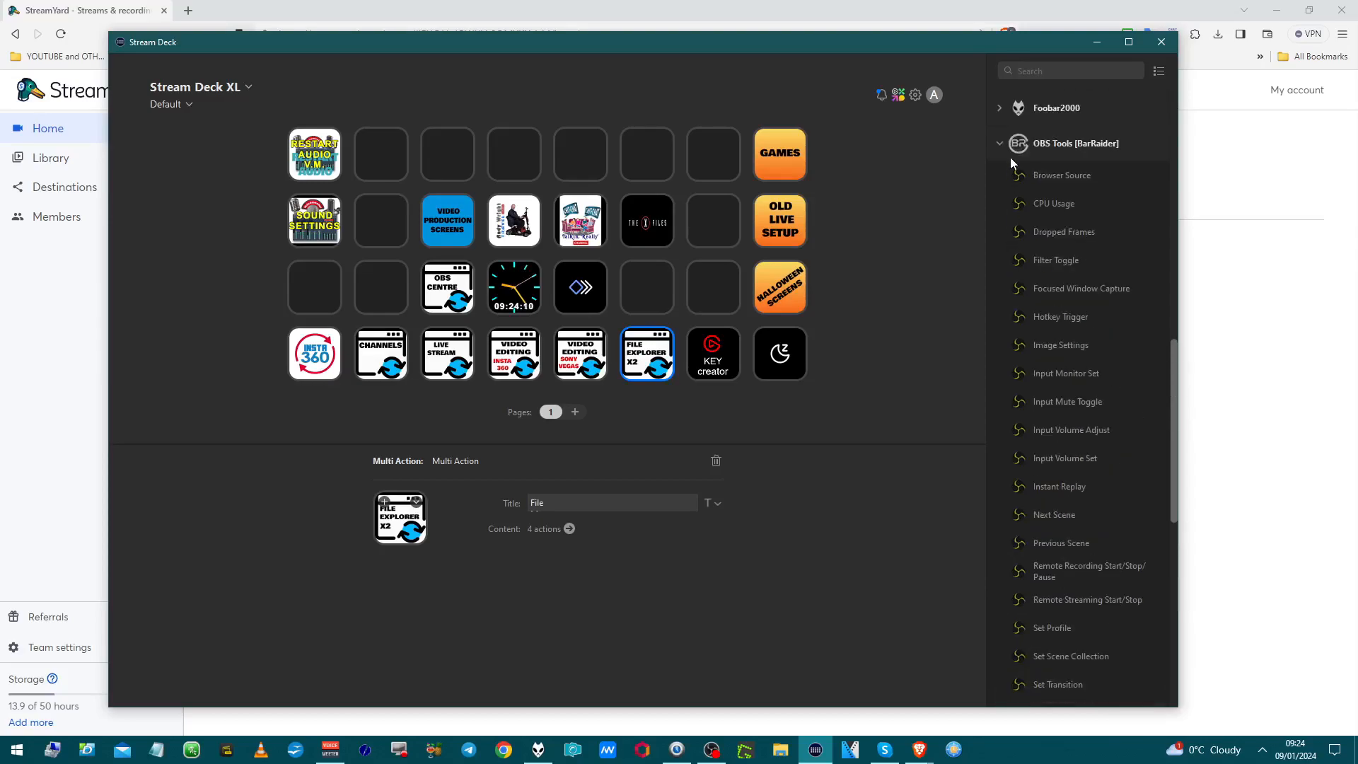
left_click(999, 140)
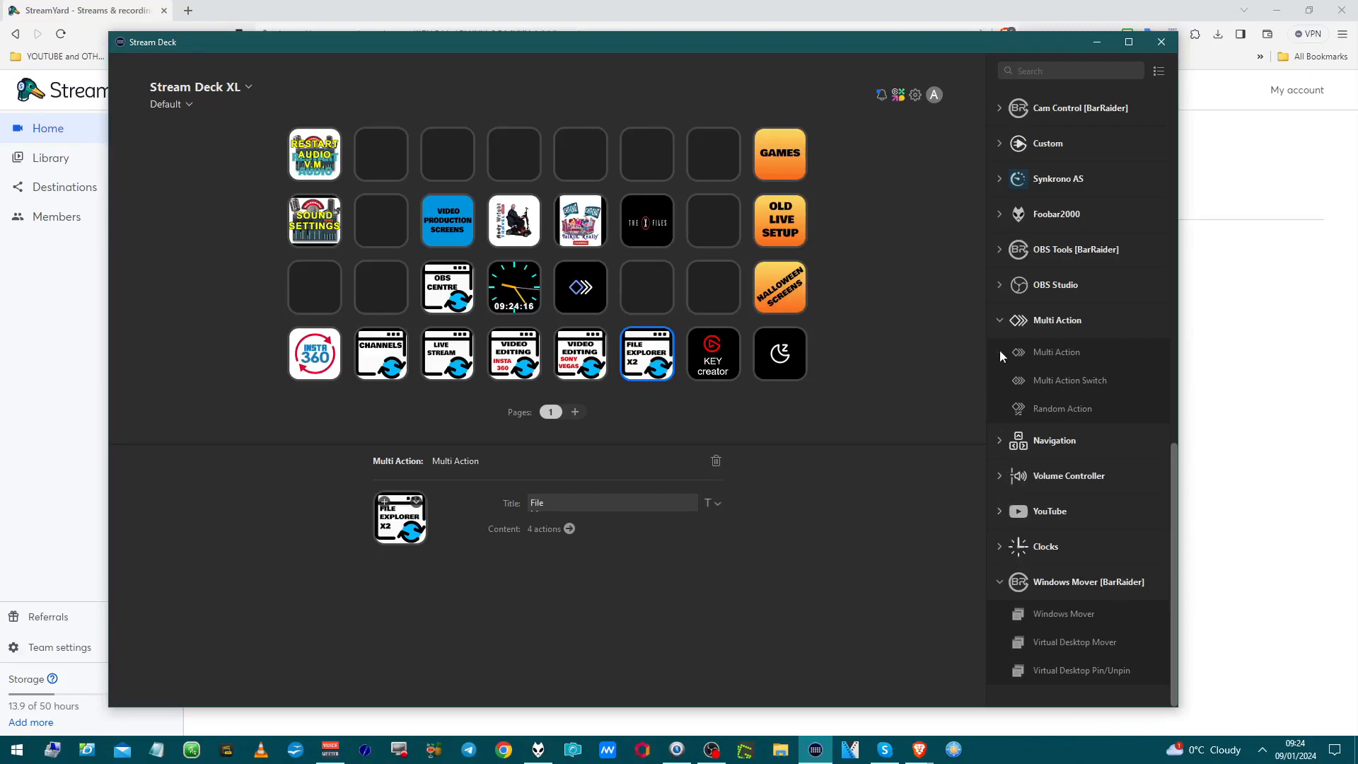
left_click(1000, 287)
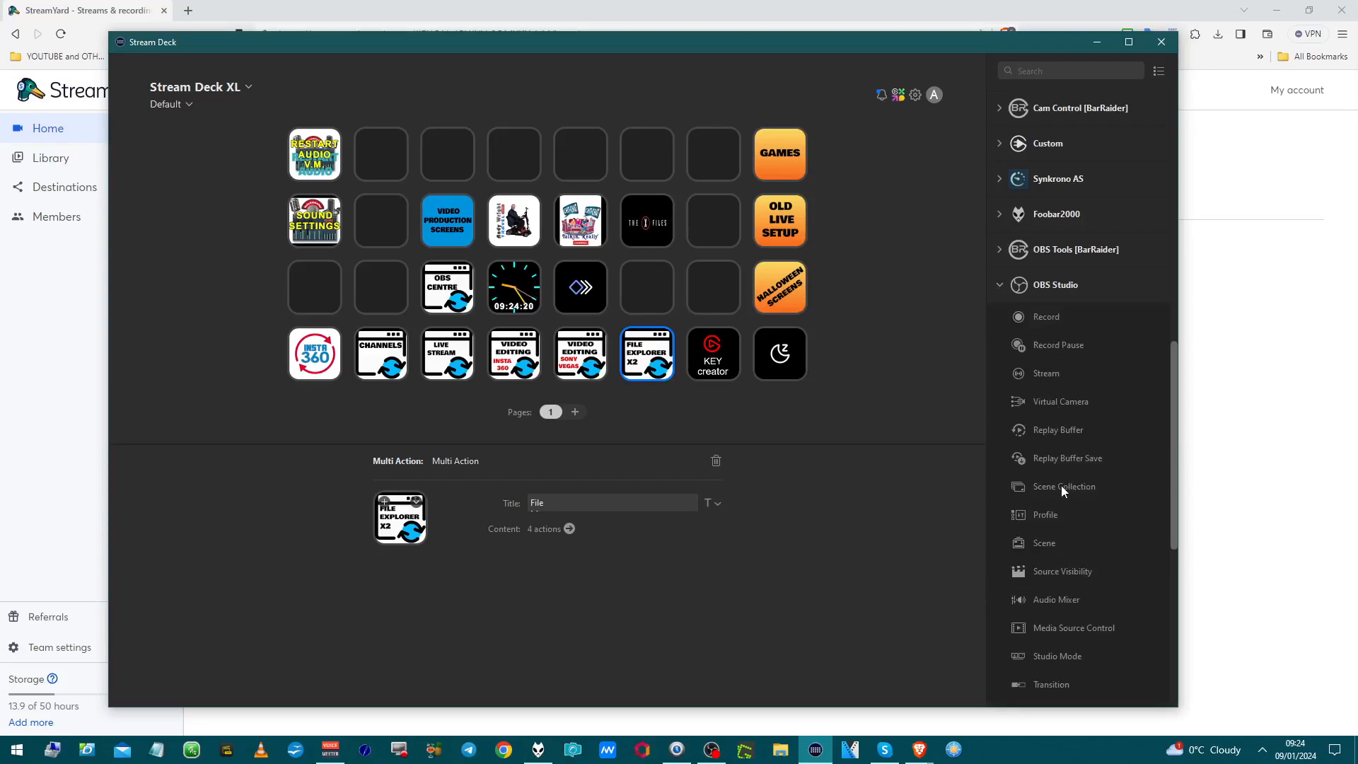
scroll(1061, 483, "down", 3)
scroll(1059, 481, "down", 1)
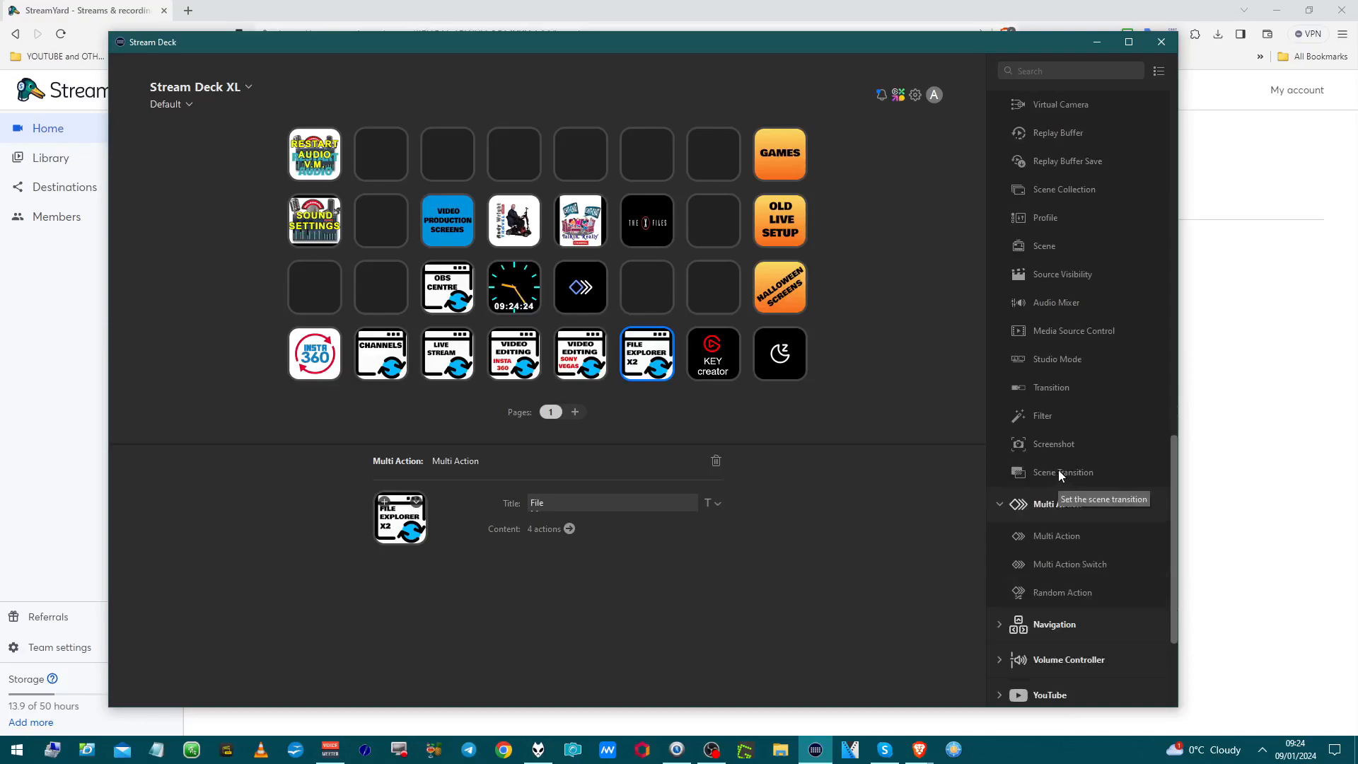
scroll(1063, 454, "down", 1)
scroll(1063, 454, "up", 12)
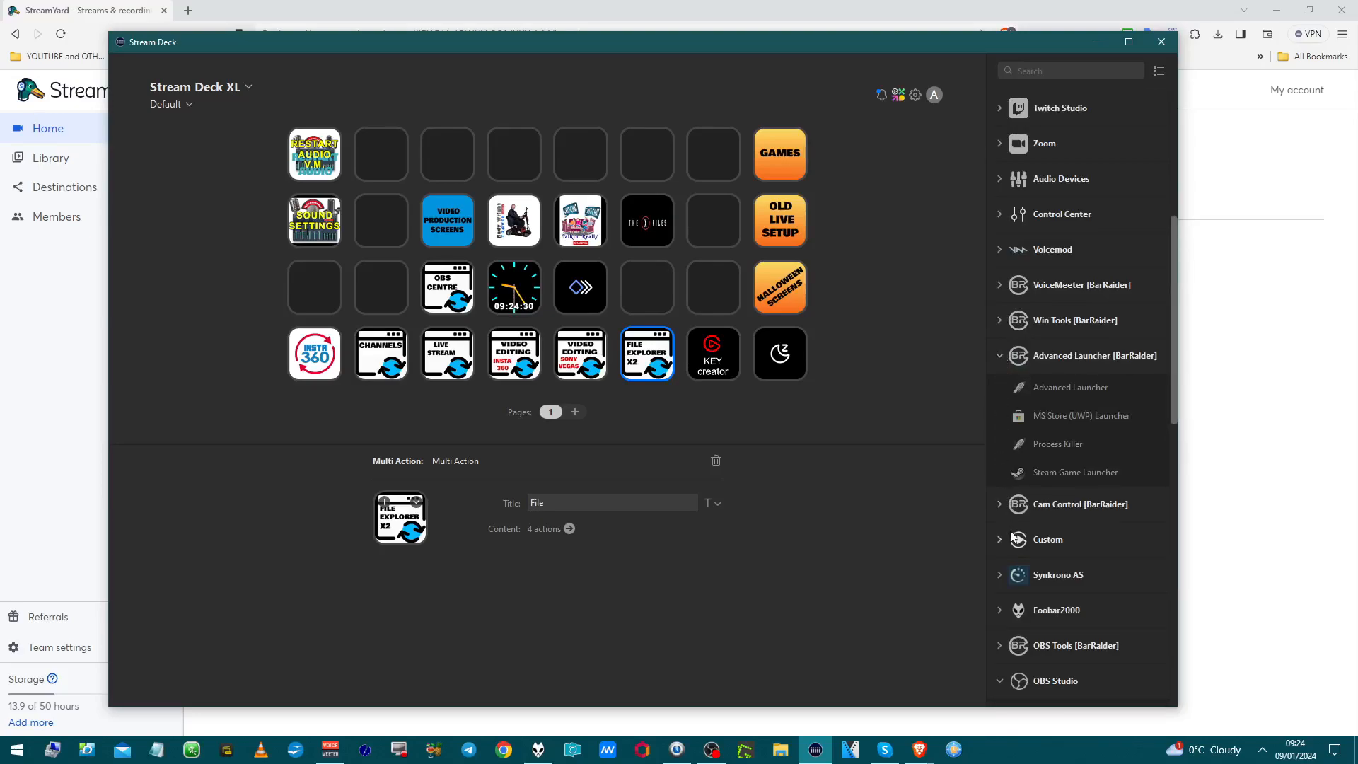
scroll(1000, 505, "down", 3)
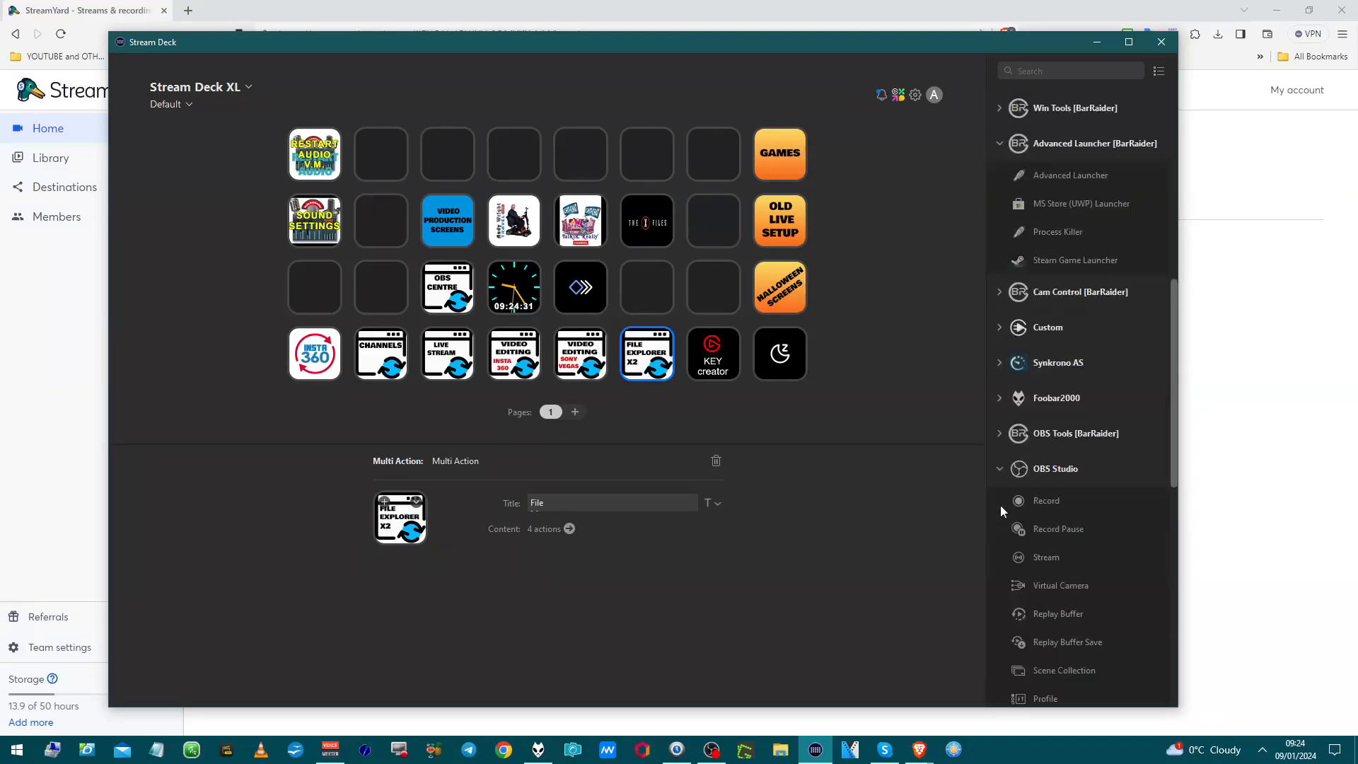
left_click(998, 469)
scroll(999, 453, "up", 8)
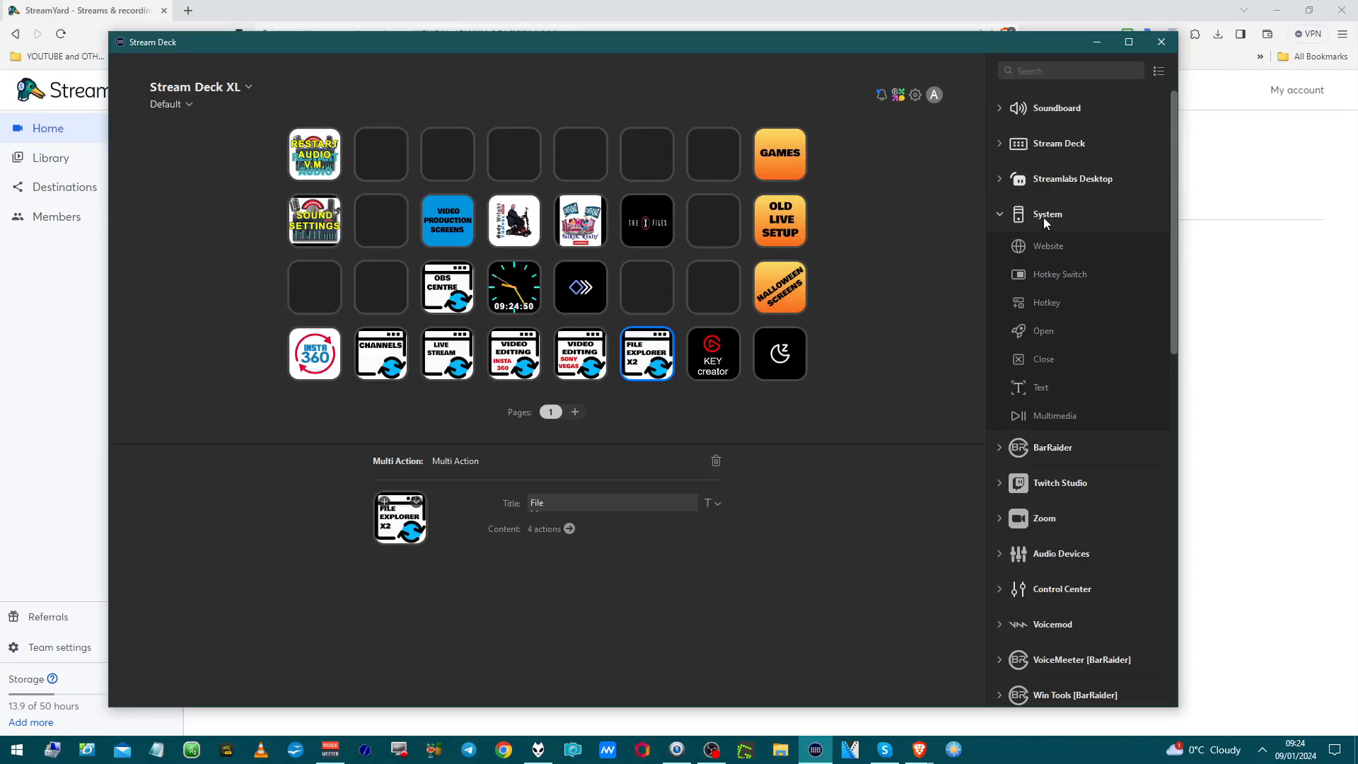
left_click(1005, 143)
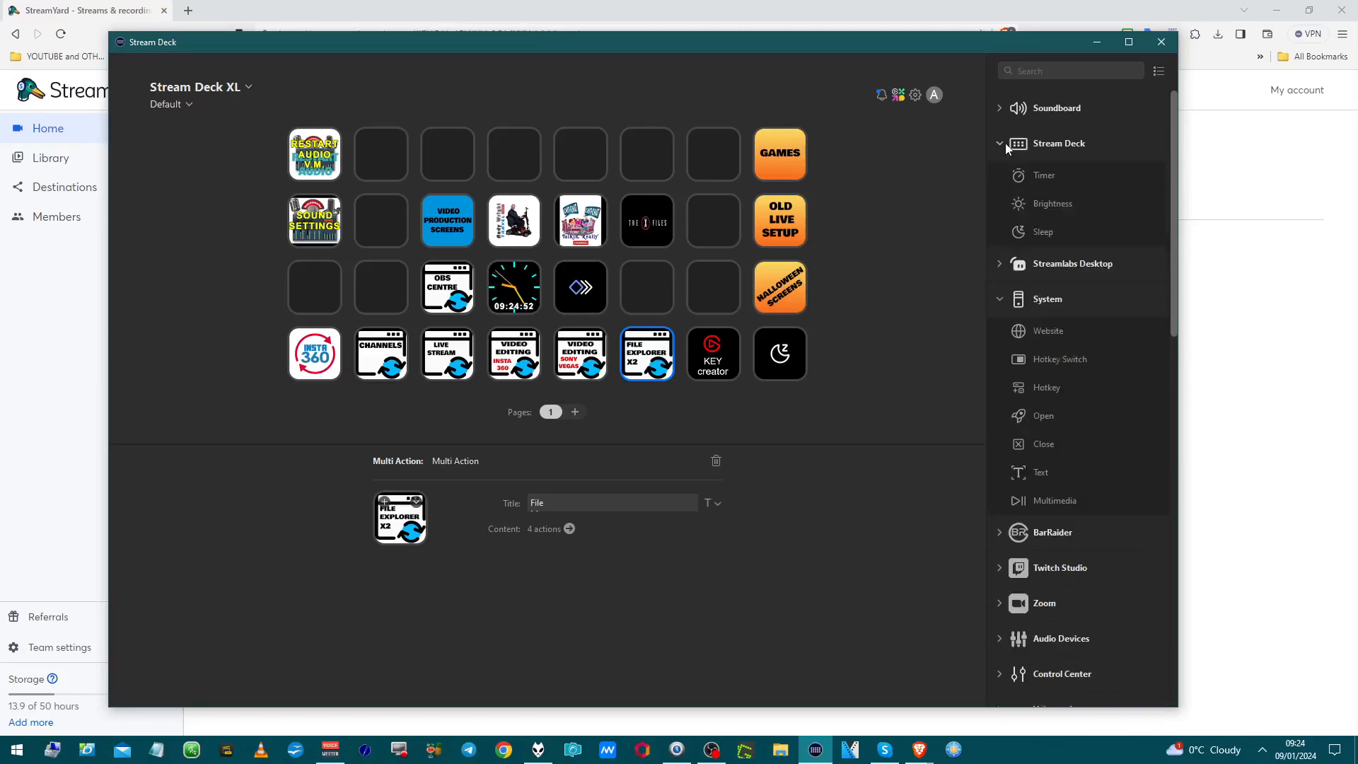
left_click(1005, 145)
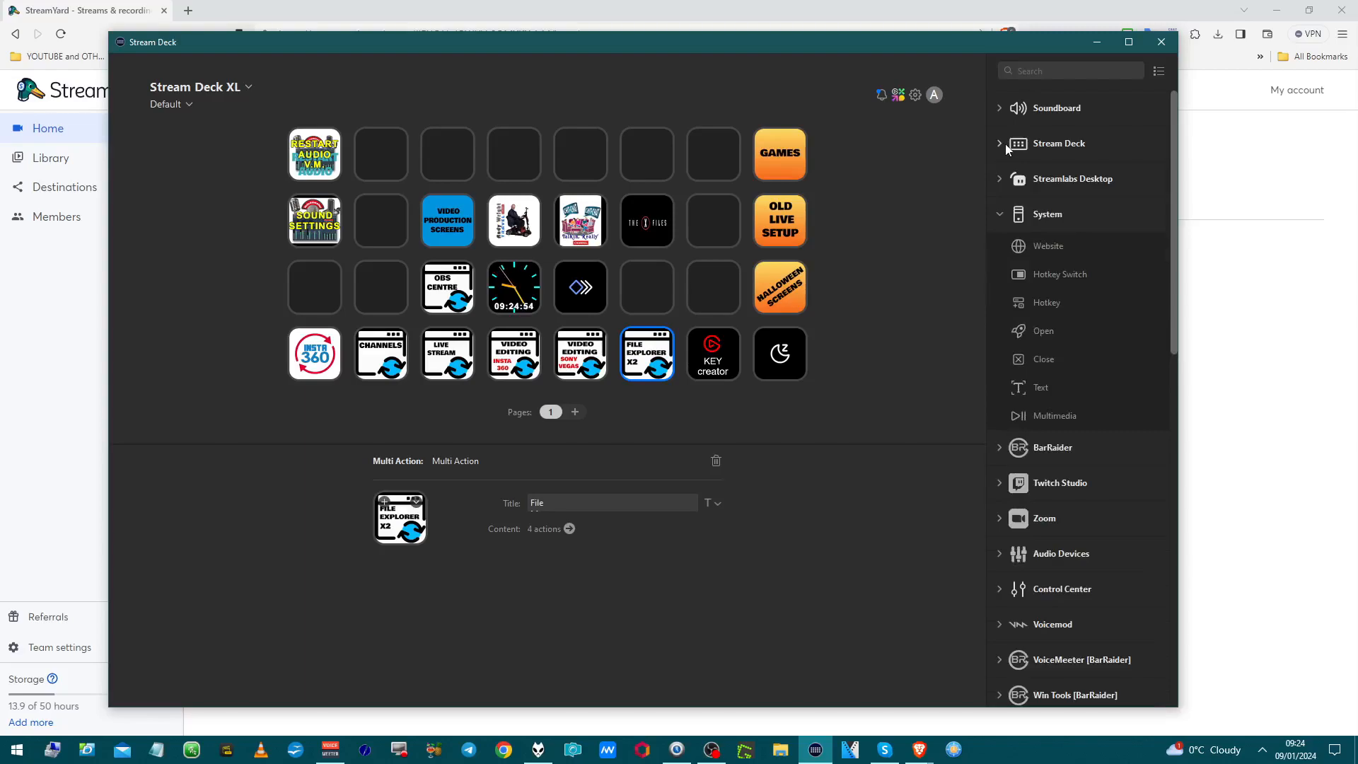
scroll(1032, 228, "down", 3)
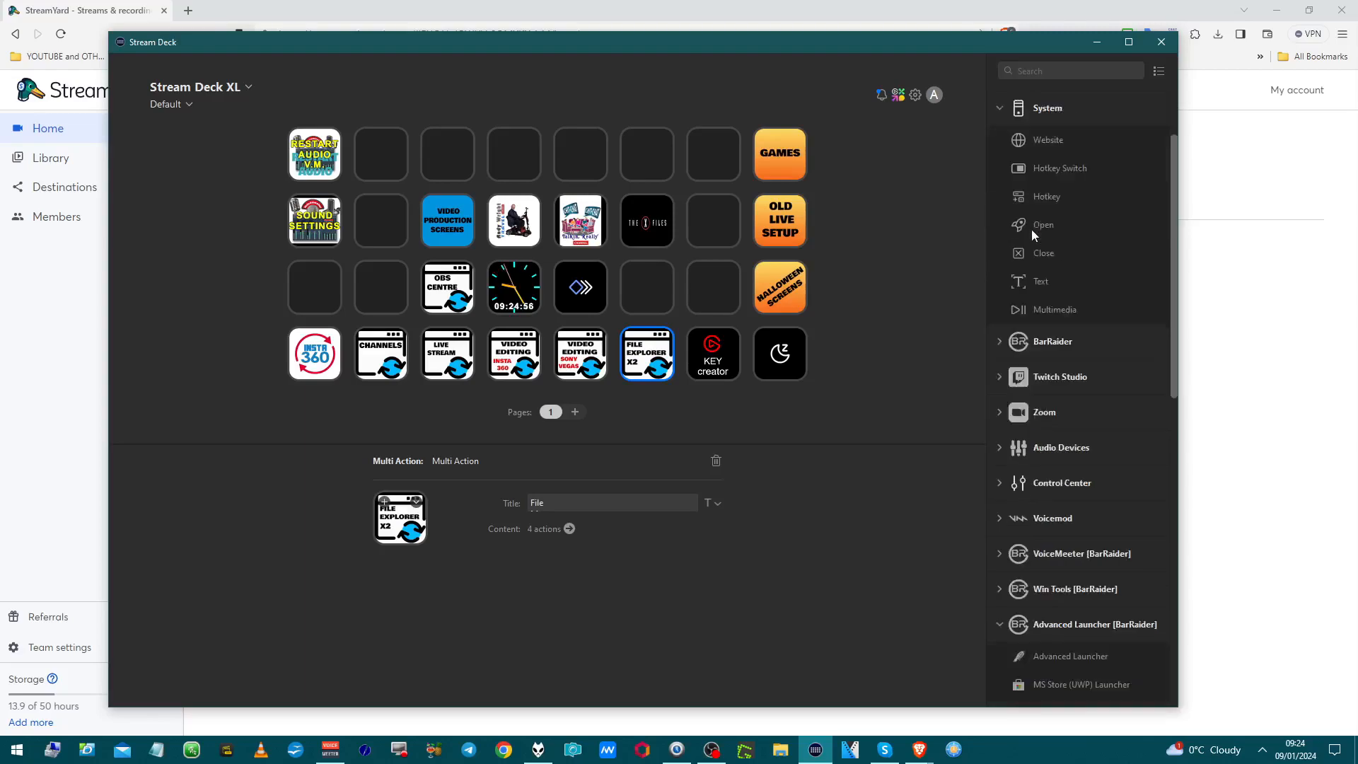
scroll(1031, 228, "down", 3)
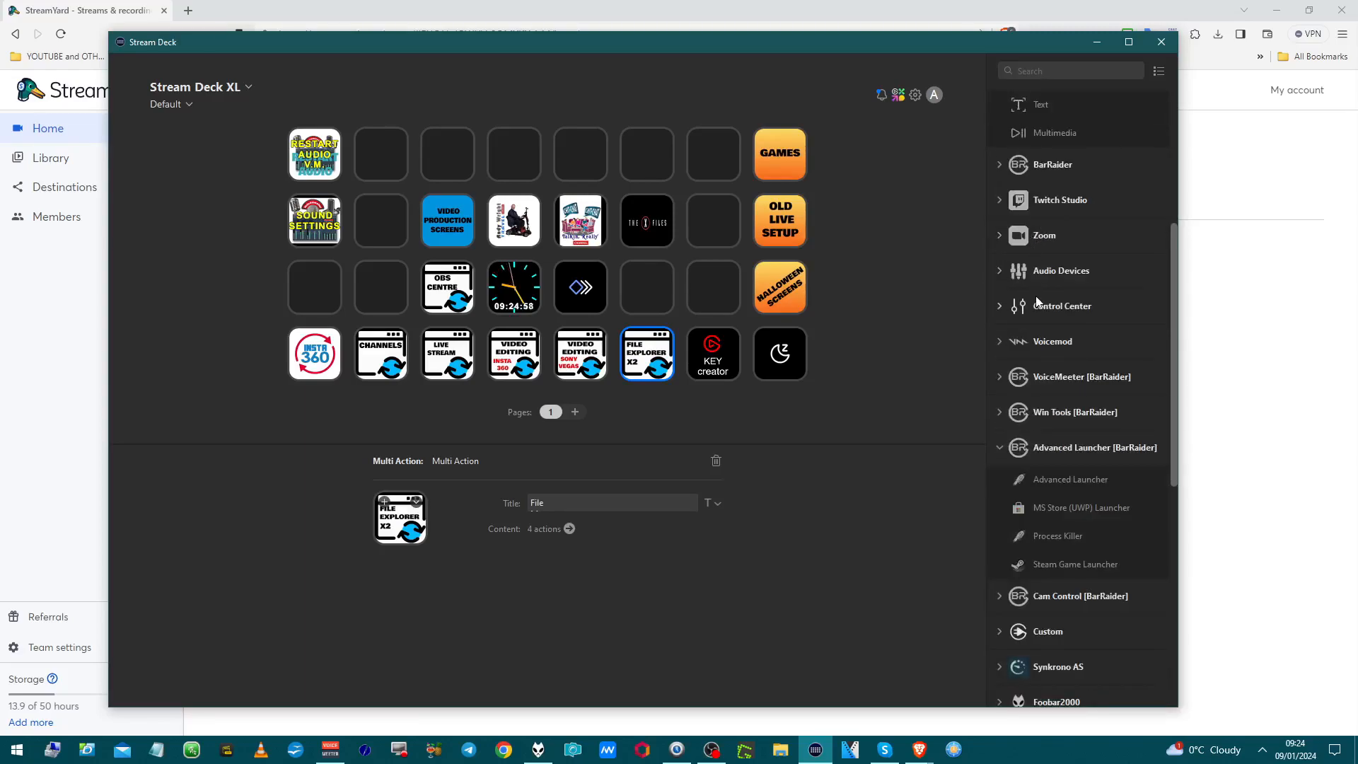